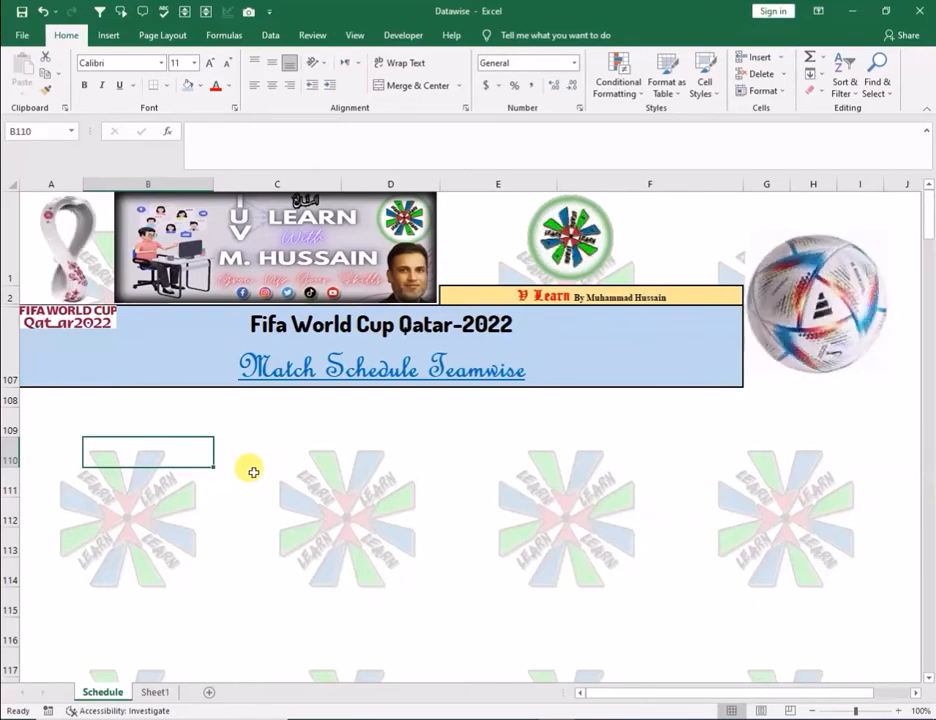
- Copy the complete match table on Sheet1, from the Date header through the last Location entry
{"action": "left_click", "coordinate": [156, 692]}
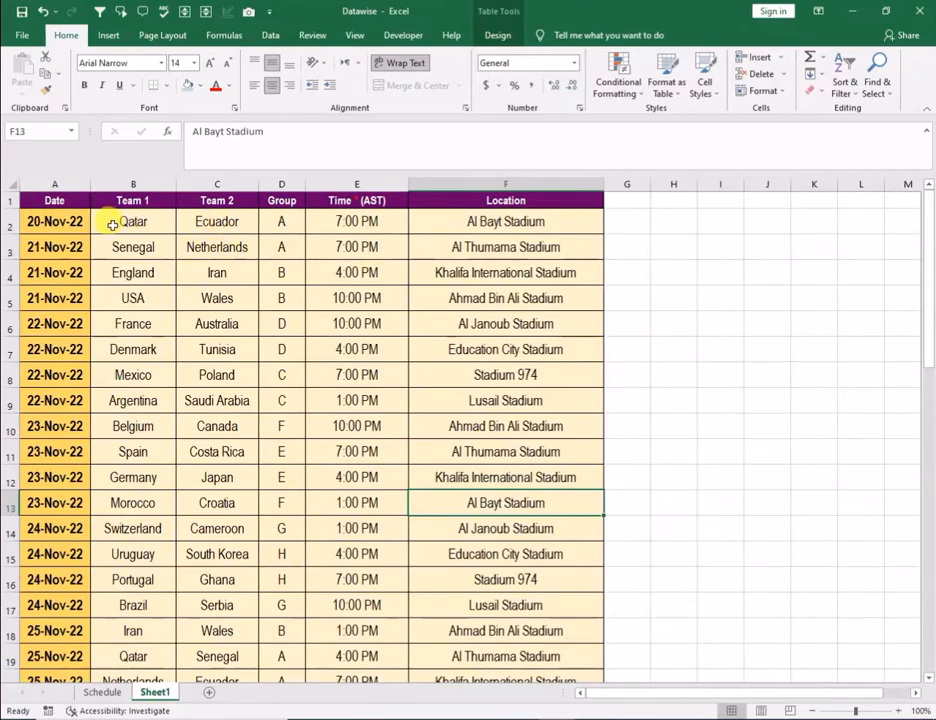
{"action": "left_click_drag", "start_coordinate": [56, 200], "coordinate": [537, 652]}
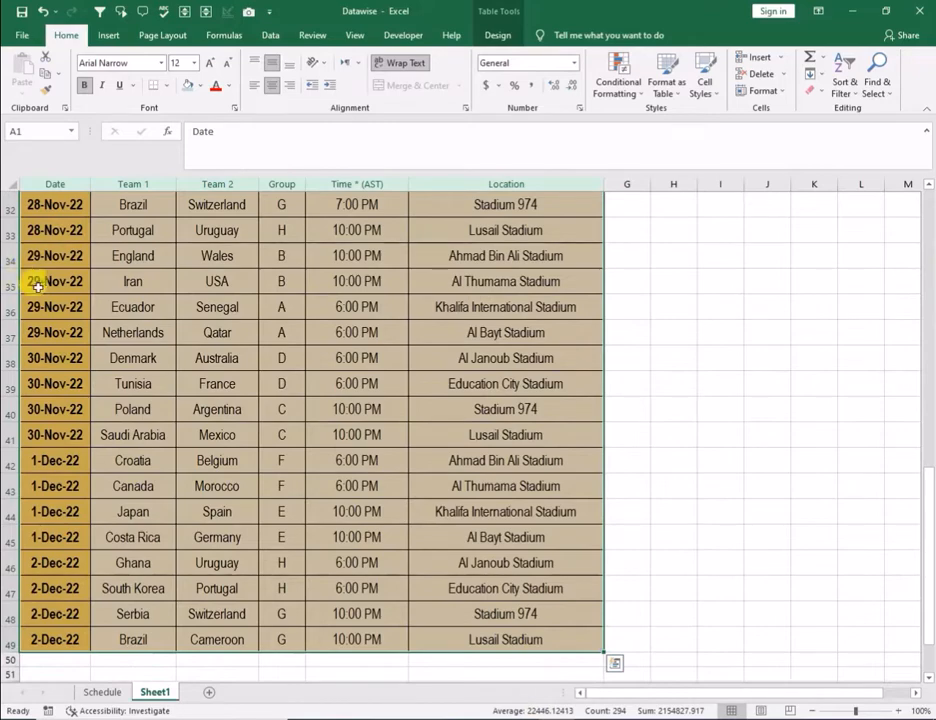
{"action": "right_click", "coordinate": [73, 290]}
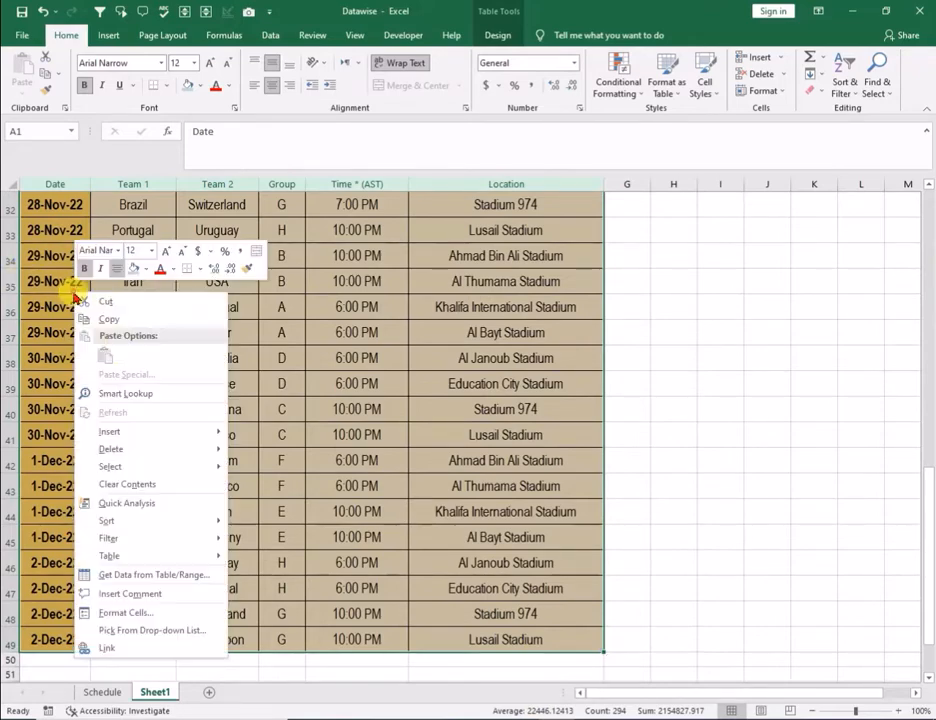
{"action": "left_click", "coordinate": [130, 320]}
{"action": "scroll", "coordinate": [113, 640], "scroll_direction": "up", "scroll_amount": 9}
{"action": "scroll", "coordinate": [113, 640], "scroll_direction": "up", "scroll_amount": 1}
- Paste the copied match table into the Schedule sheet at cell A108 using Paste Special with the All option
{"action": "left_click", "coordinate": [101, 690]}
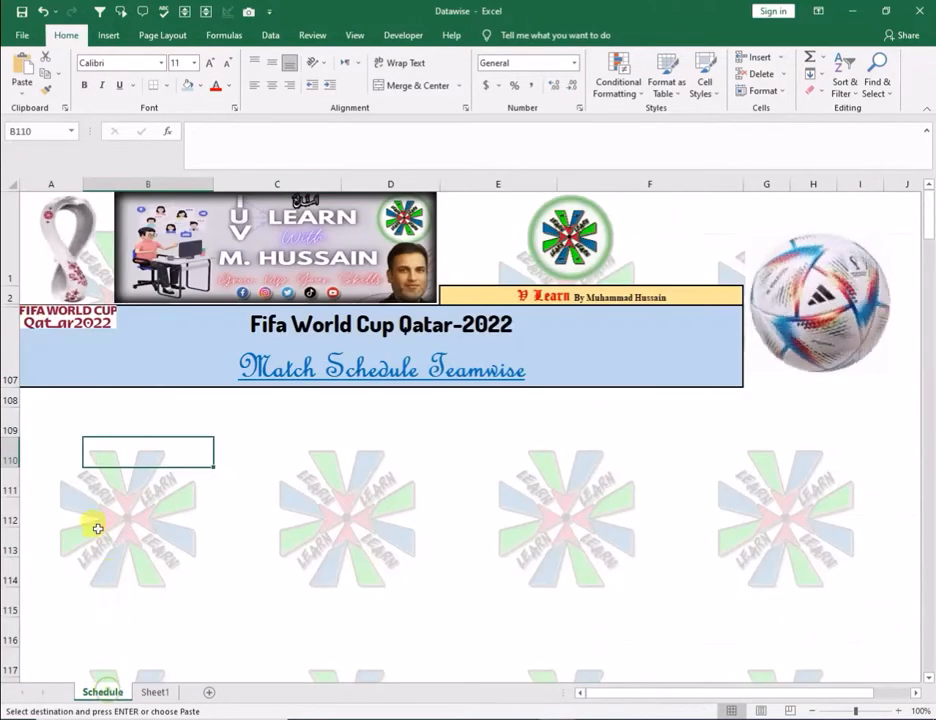
{"action": "left_click", "coordinate": [31, 398]}
{"action": "right_click", "coordinate": [55, 398]}
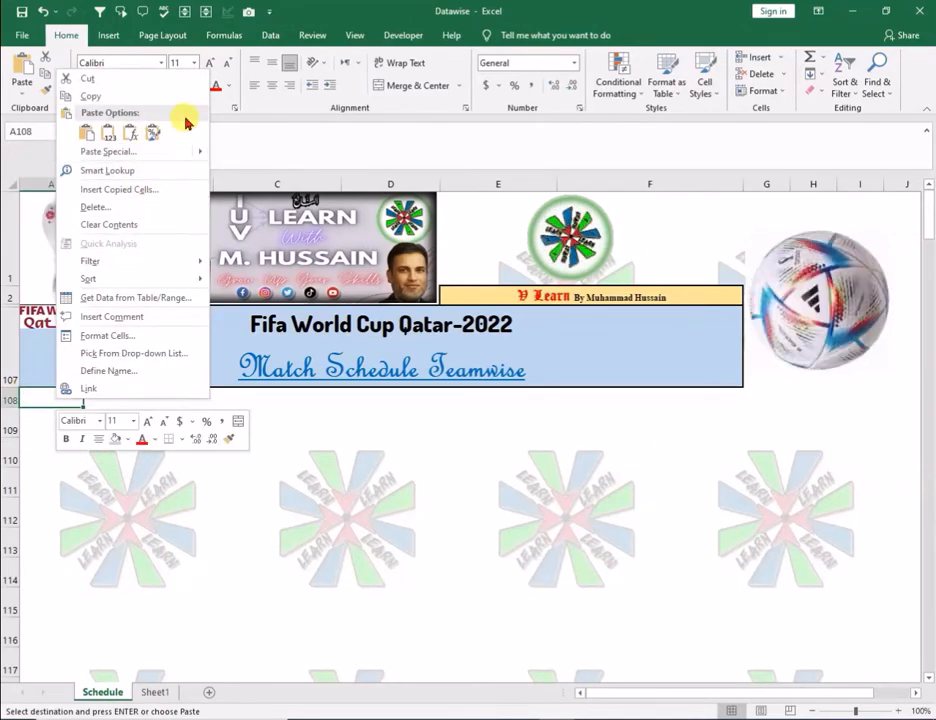
{"action": "left_click", "coordinate": [108, 151]}
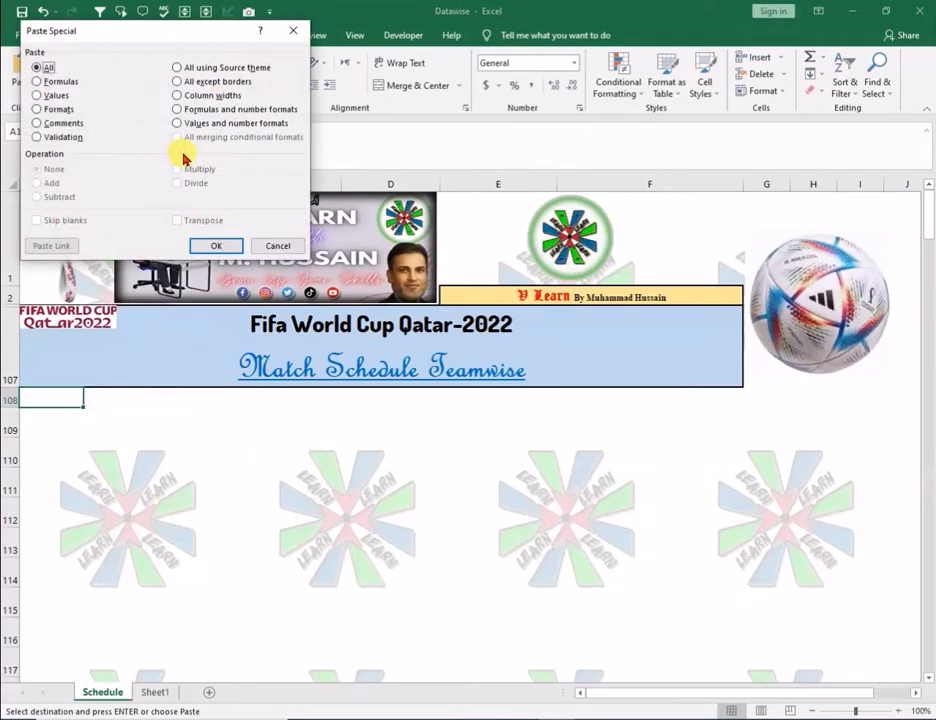
{"action": "left_click", "coordinate": [209, 250]}
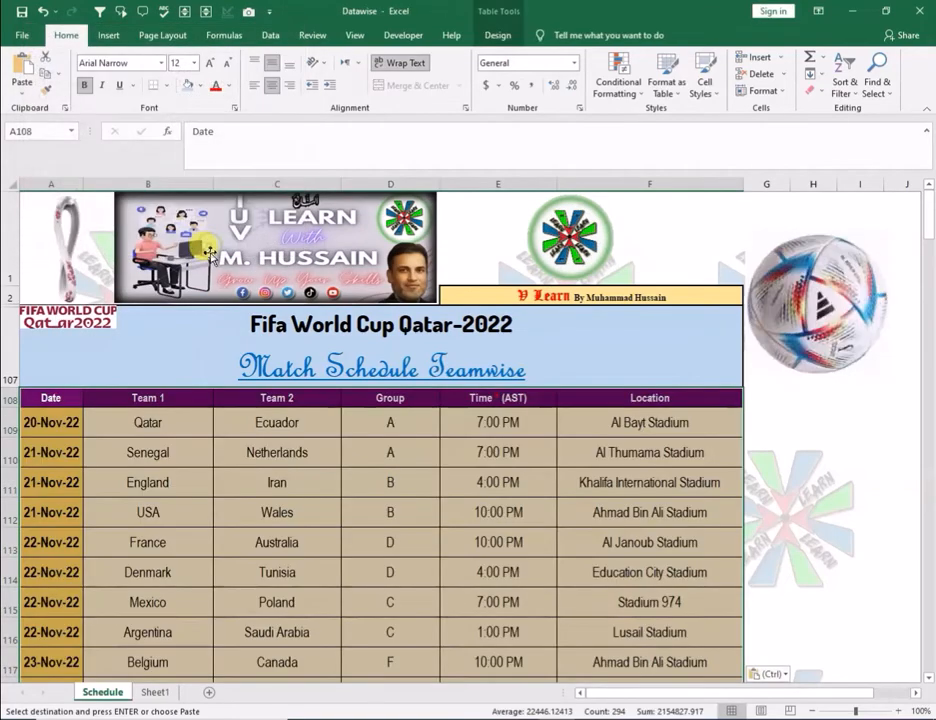
{"action": "left_click", "coordinate": [464, 514]}
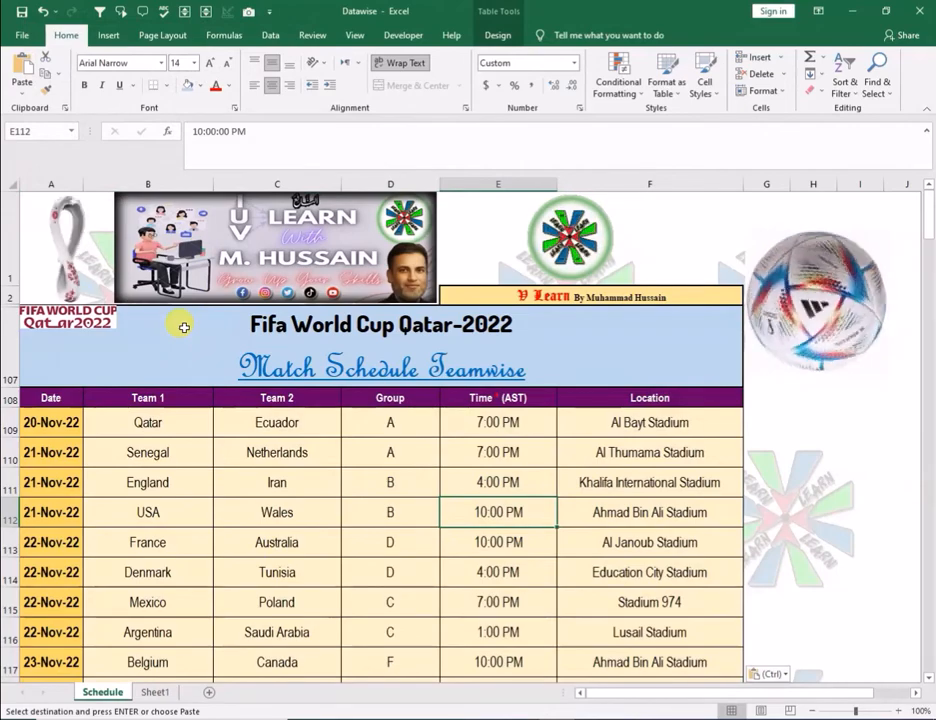
- Review the pasted schedule down to its last match and turn on filter buttons for the whole table
{"action": "scroll", "coordinate": [226, 535], "scroll_direction": "down", "scroll_amount": 2}
{"action": "scroll", "coordinate": [230, 536], "scroll_direction": "down", "scroll_amount": 11}
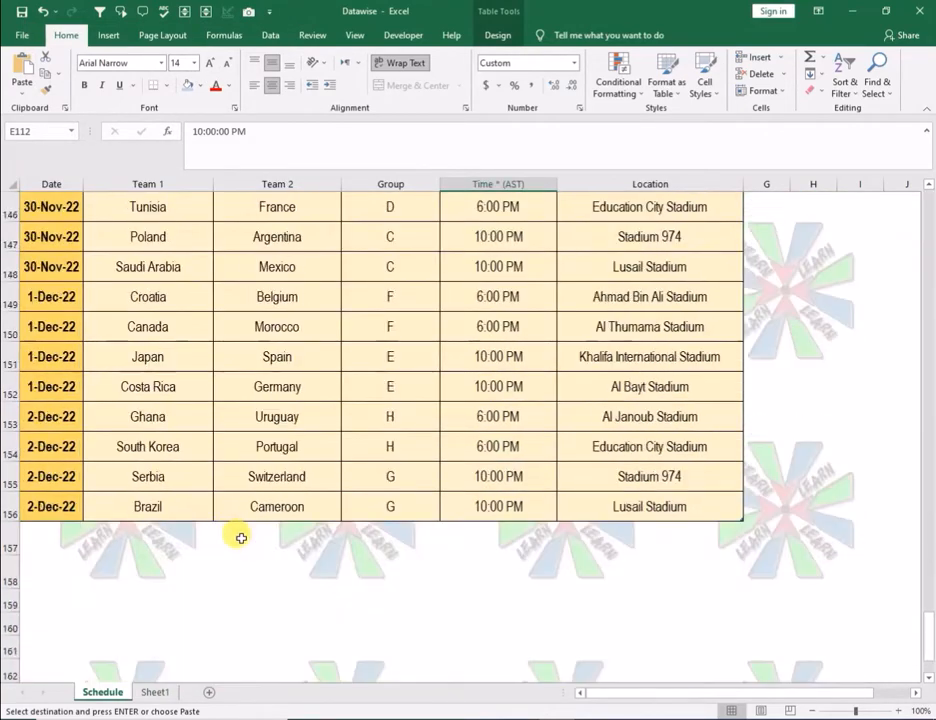
{"action": "scroll", "coordinate": [250, 535], "scroll_direction": "up", "scroll_amount": 5}
{"action": "scroll", "coordinate": [254, 535], "scroll_direction": "up", "scroll_amount": 8}
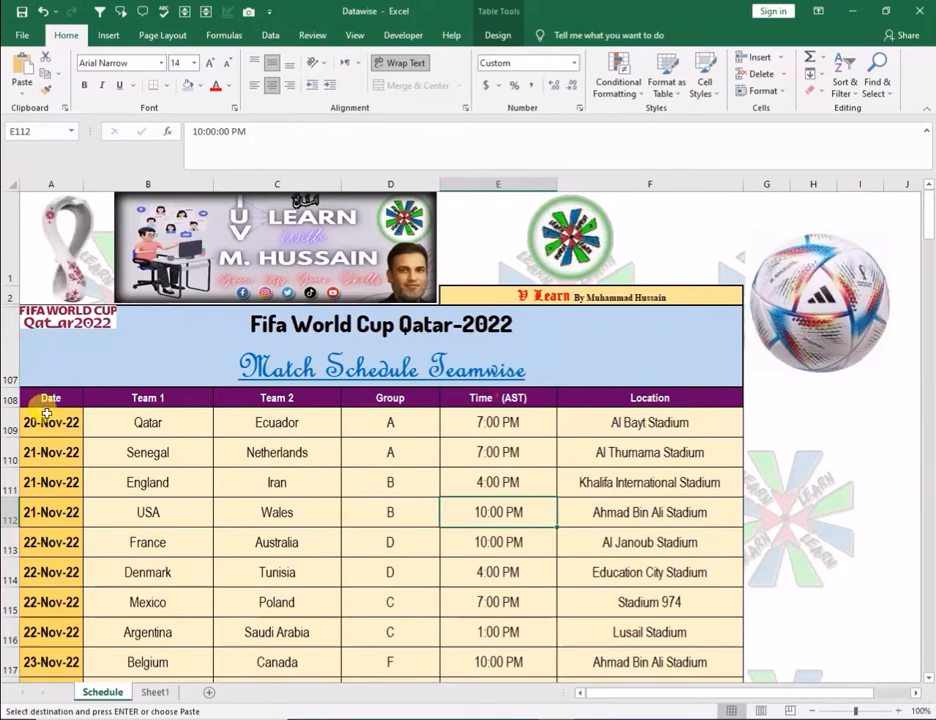
{"action": "left_click_drag", "start_coordinate": [51, 400], "coordinate": [607, 412]}
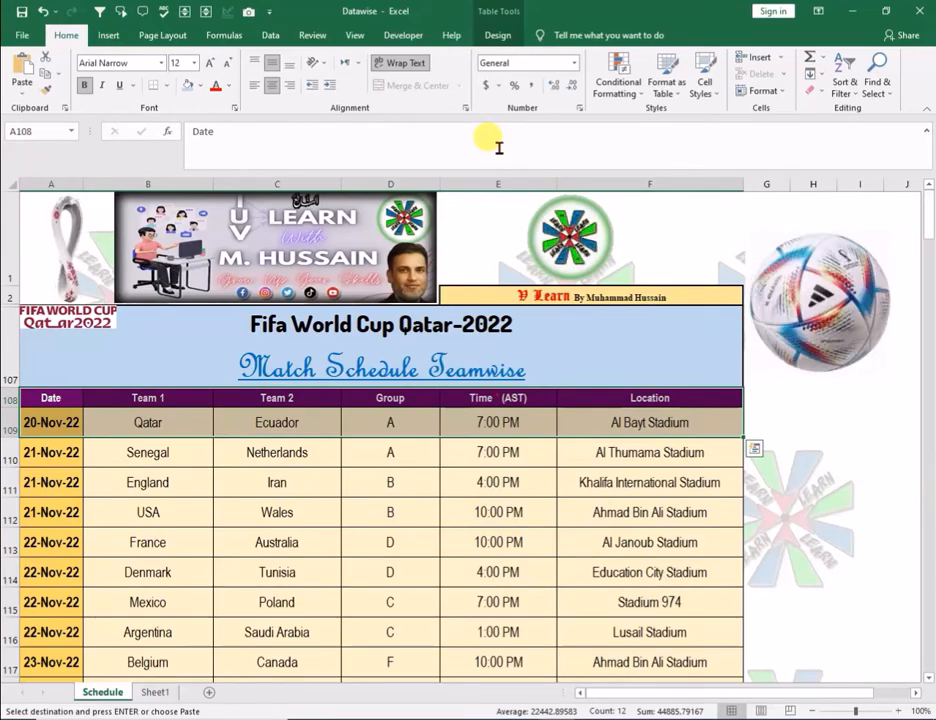
{"action": "key", "text": "ctrl+shift+Down"}
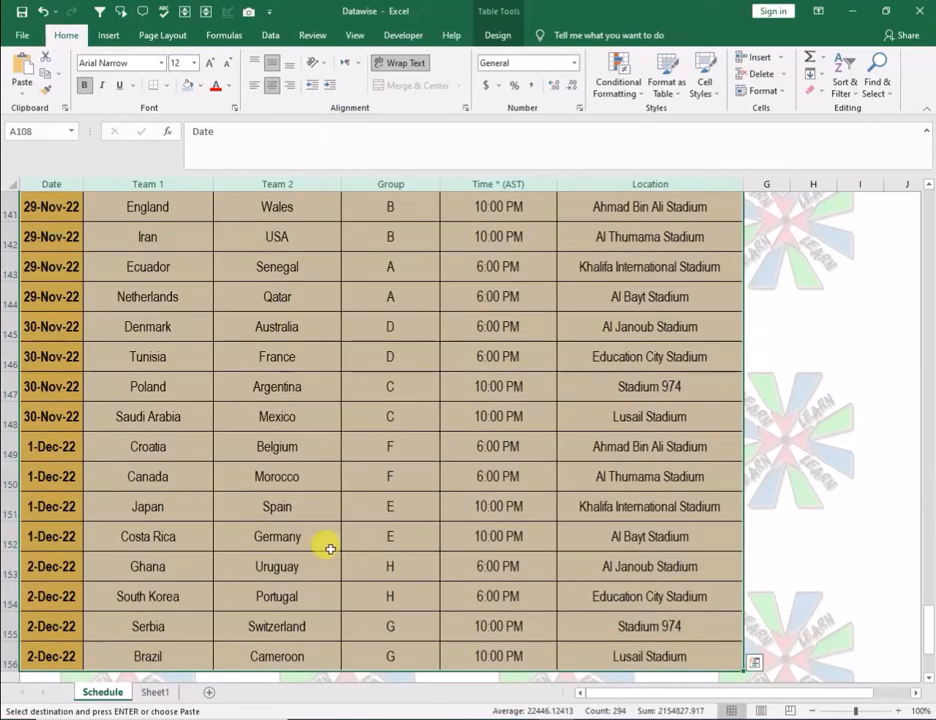
{"action": "scroll", "coordinate": [330, 549], "scroll_direction": "up", "scroll_amount": 12}
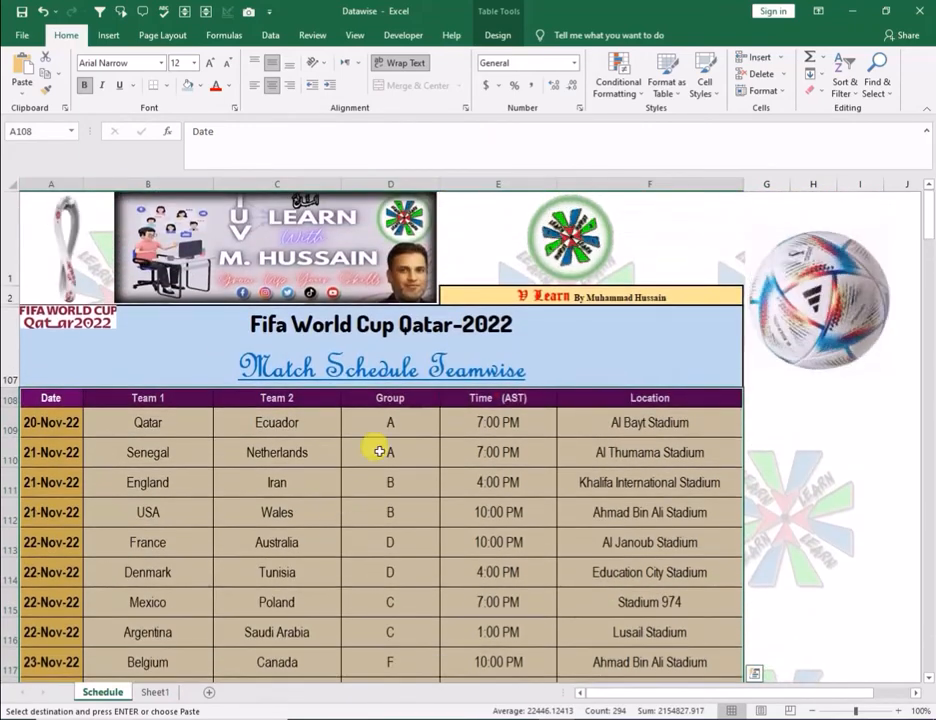
{"action": "left_click", "coordinate": [271, 35]}
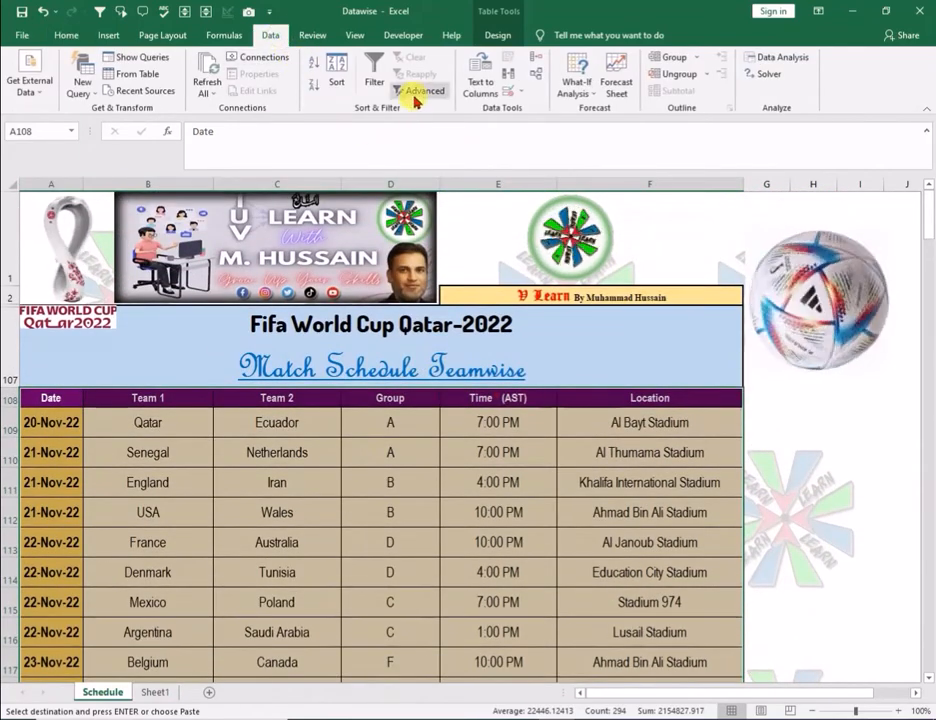
{"action": "left_click", "coordinate": [373, 72]}
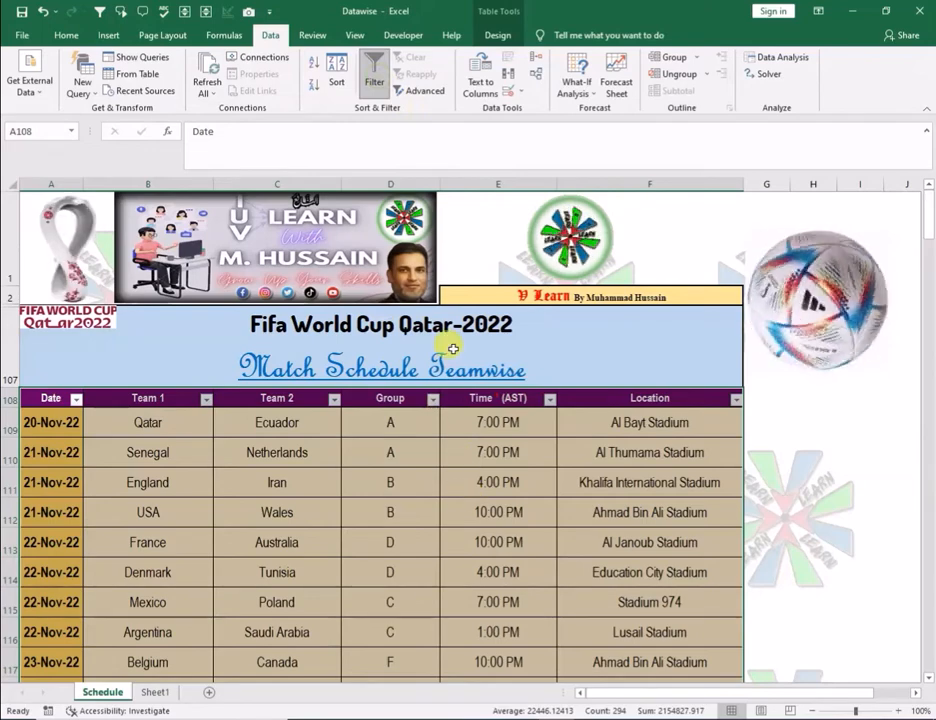
- Insert a Team 1 slicer for the schedule table and place it beside the table under the football picture
{"action": "left_click", "coordinate": [460, 538]}
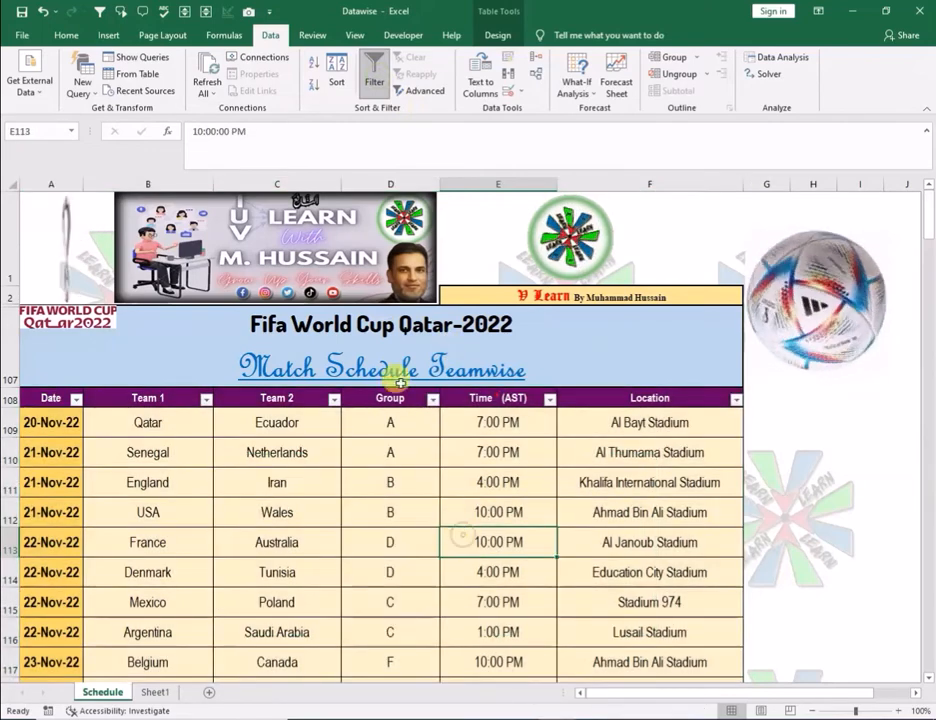
{"action": "left_click", "coordinate": [508, 37]}
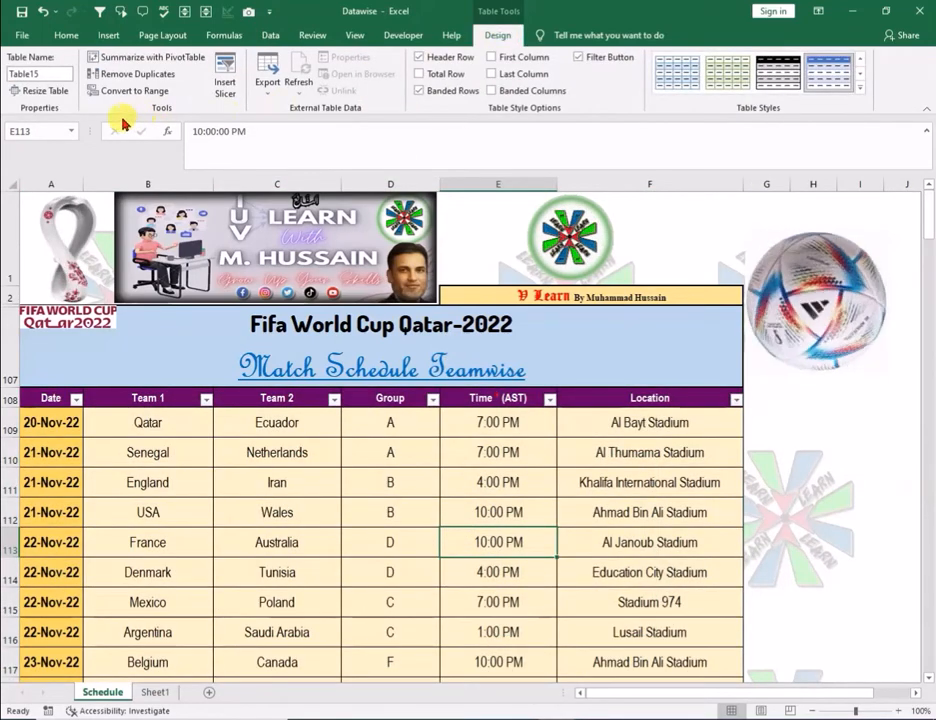
{"action": "left_click", "coordinate": [225, 98]}
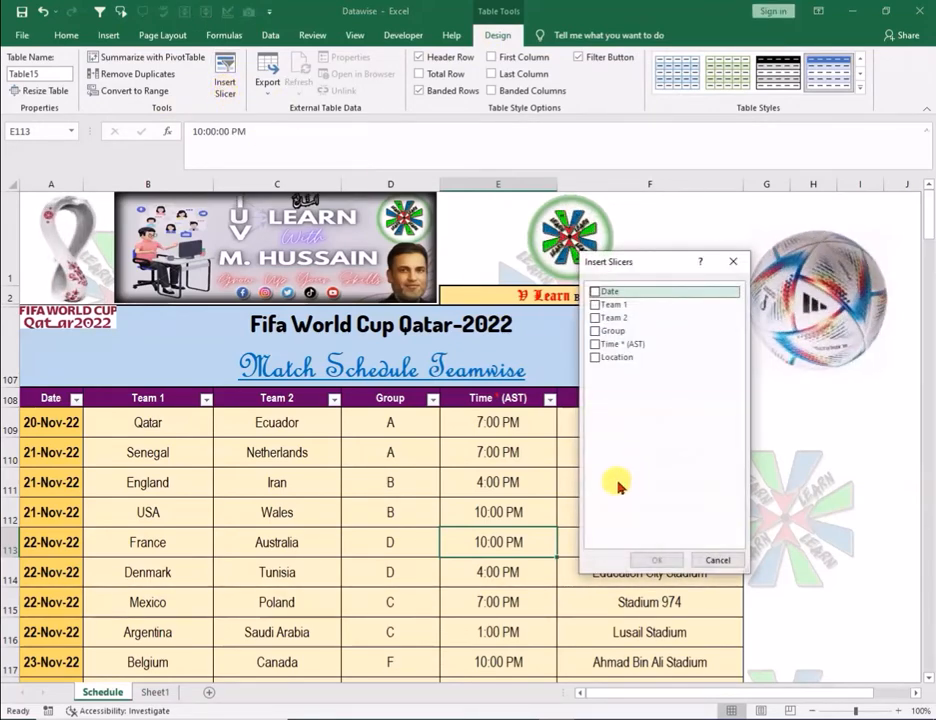
{"action": "left_click", "coordinate": [596, 305]}
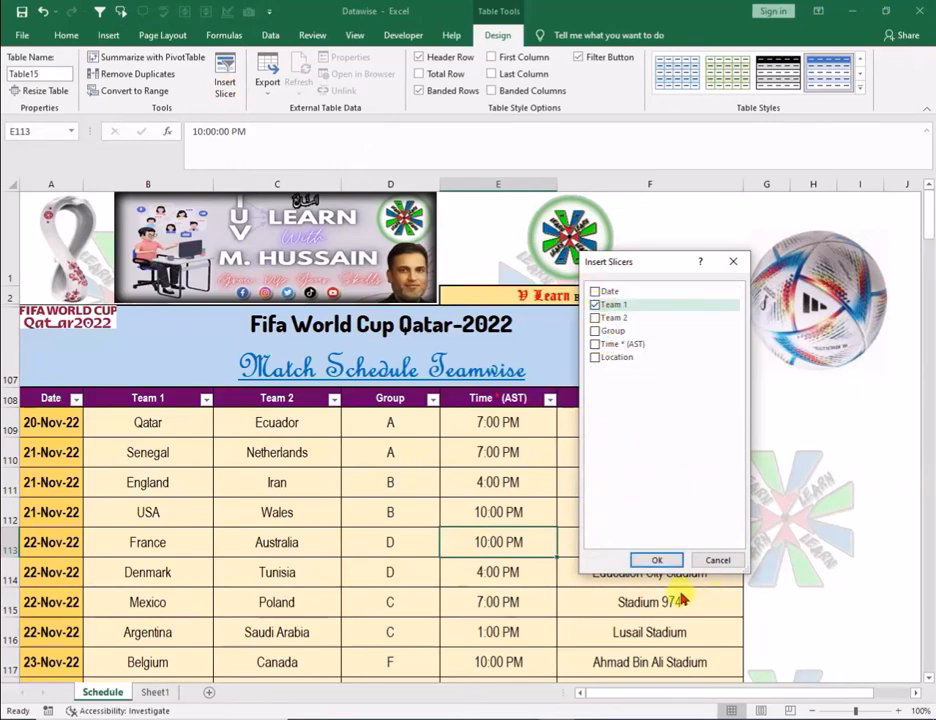
{"action": "left_click", "coordinate": [662, 561]}
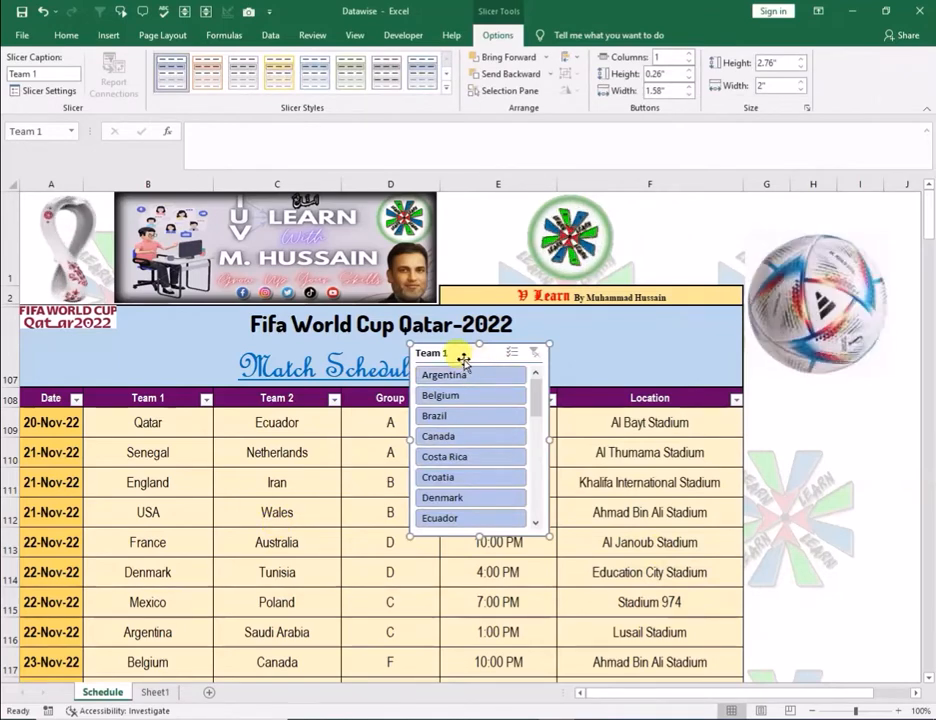
{"action": "left_click_drag", "start_coordinate": [470, 355], "coordinate": [795, 398]}
- Try the Team 1 slicer with Canada, Costa Rica and Croatia, and clear its filter
{"action": "left_click", "coordinate": [792, 484]}
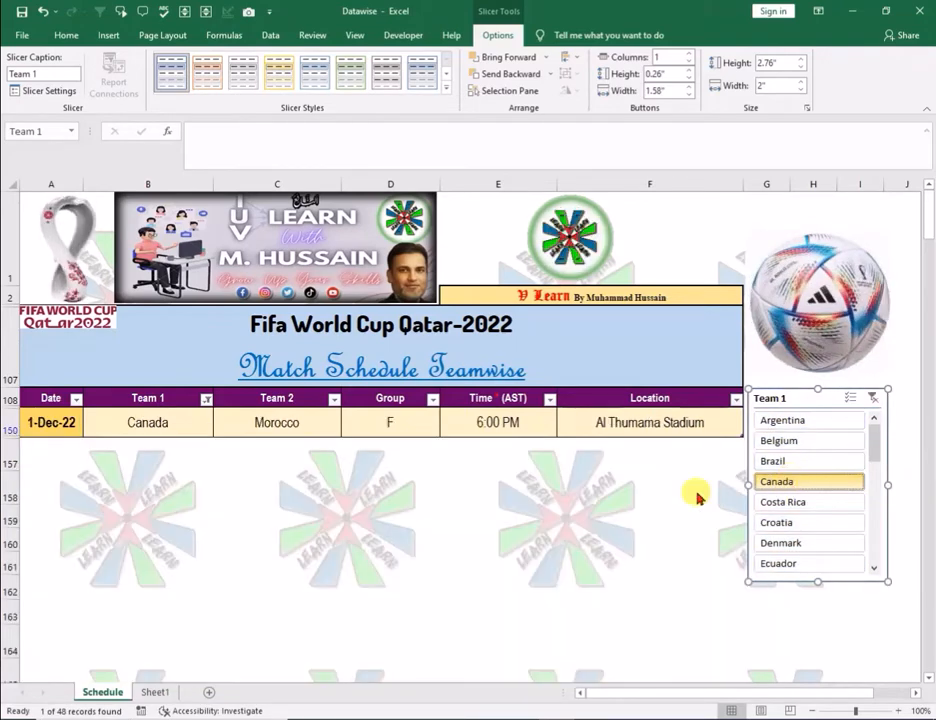
{"action": "left_click", "coordinate": [799, 502]}
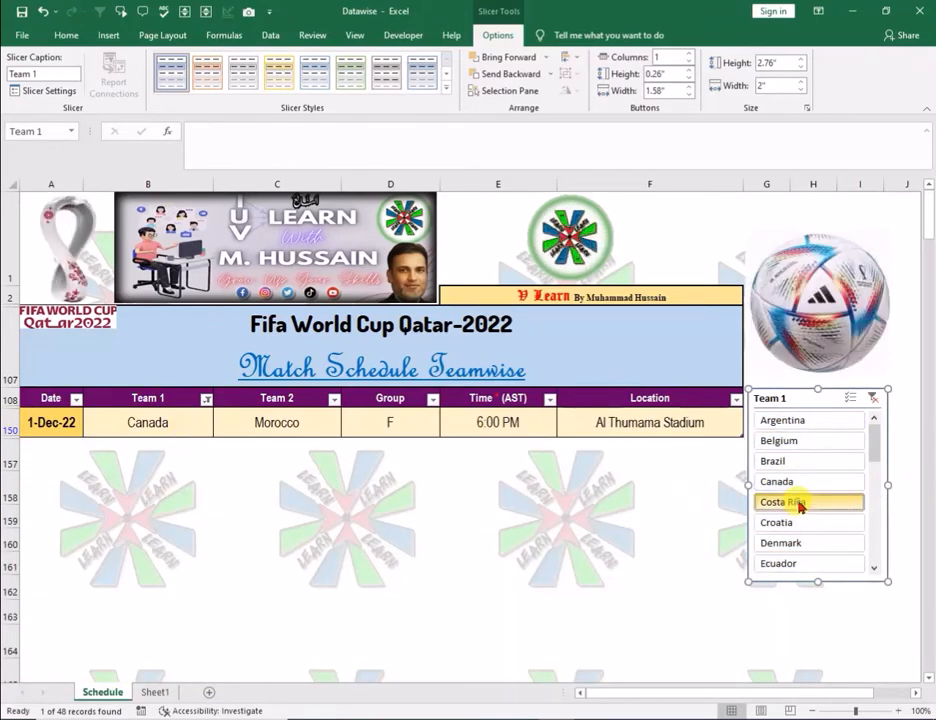
{"action": "left_click", "coordinate": [801, 524]}
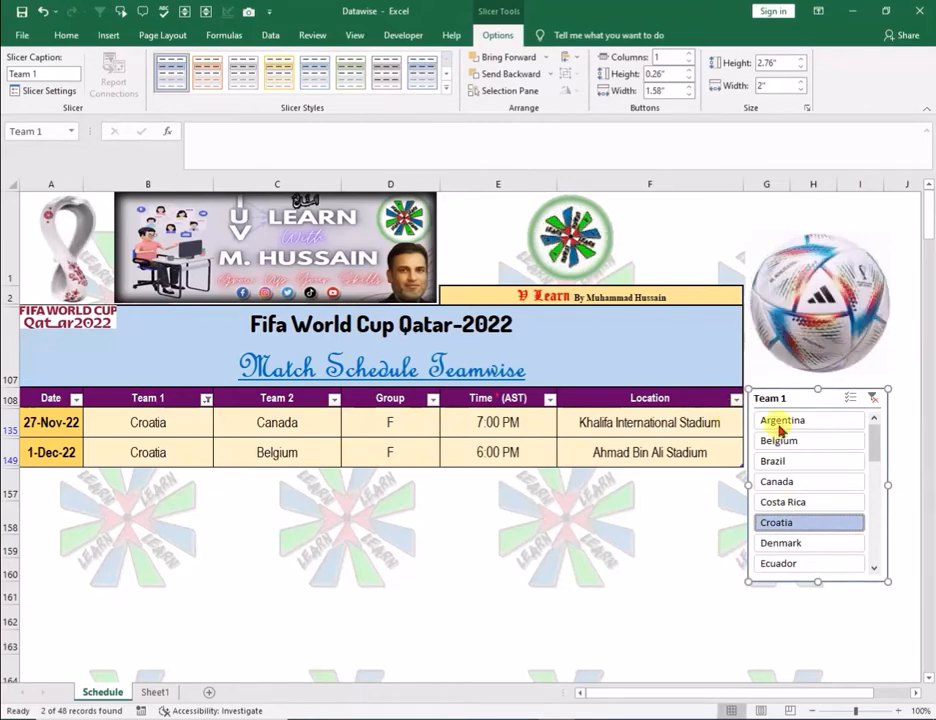
{"action": "left_click", "coordinate": [872, 399]}
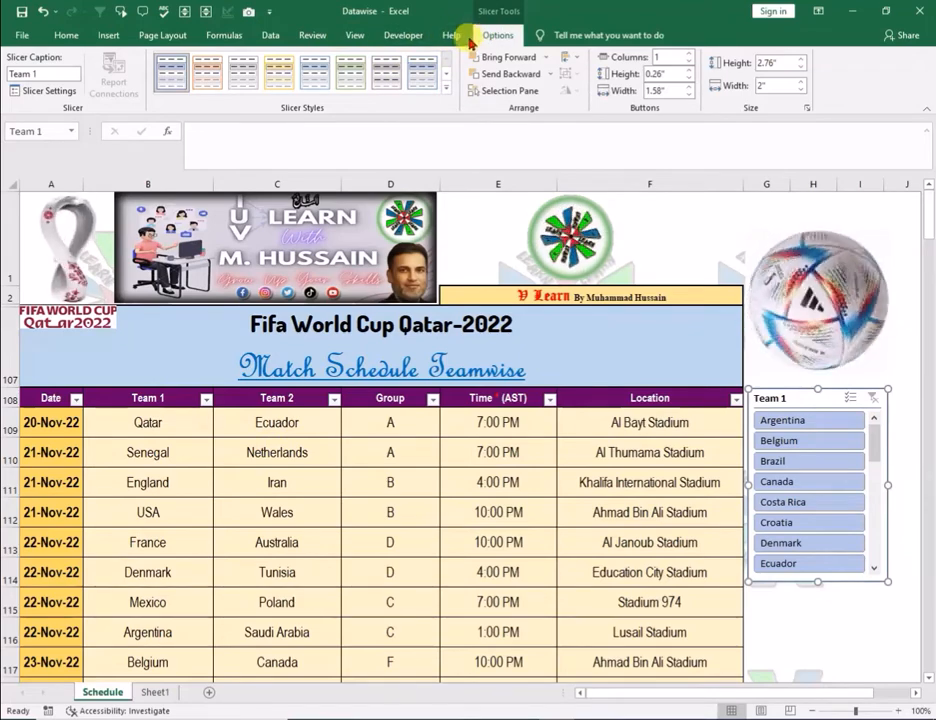
- Insert a Team 2 slicer for the schedule table and place it below the Team 1 slicer
{"action": "left_click", "coordinate": [424, 501]}
{"action": "left_click", "coordinate": [500, 35]}
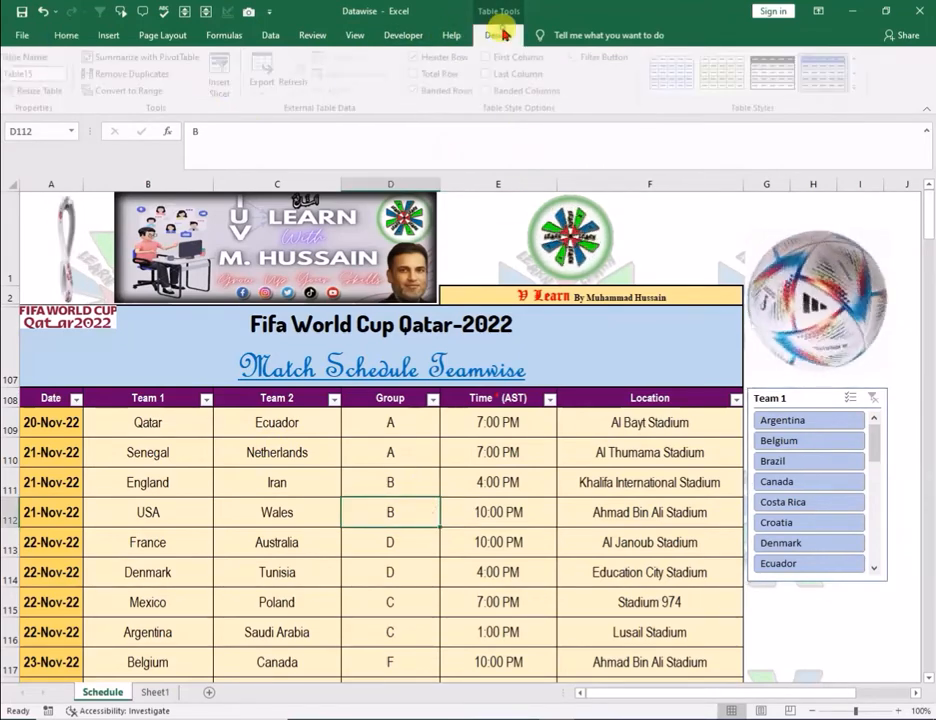
{"action": "left_click", "coordinate": [230, 80]}
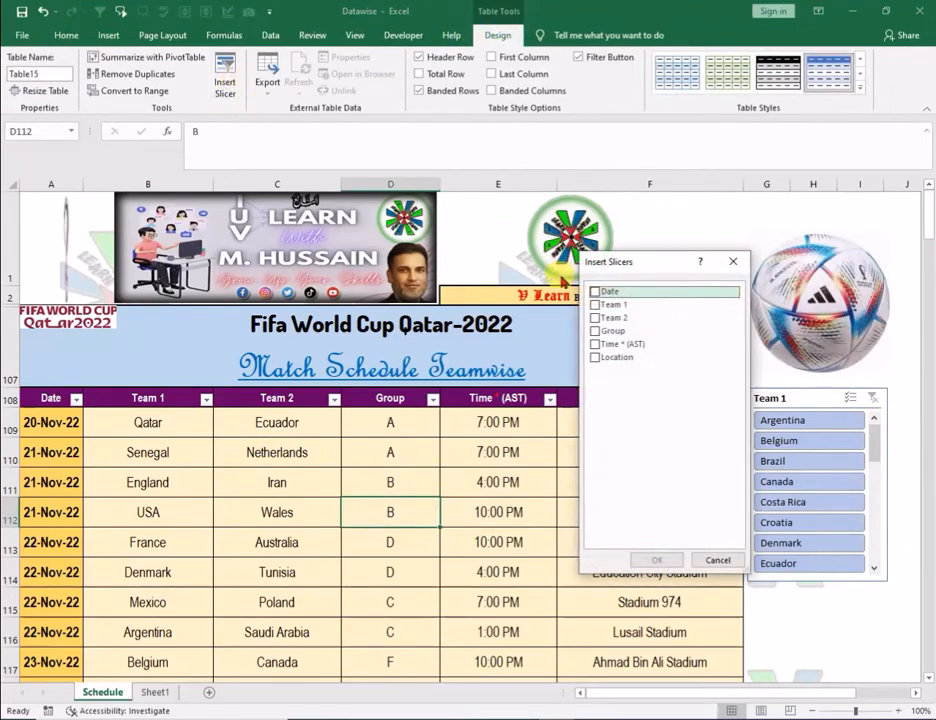
{"action": "left_click", "coordinate": [597, 317]}
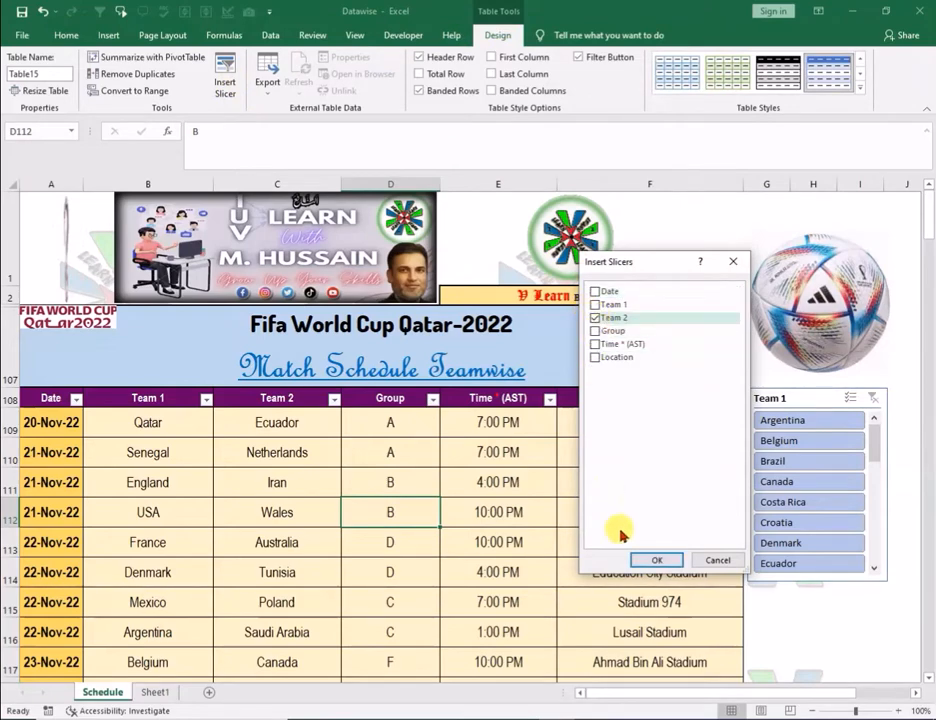
{"action": "left_click", "coordinate": [652, 561]}
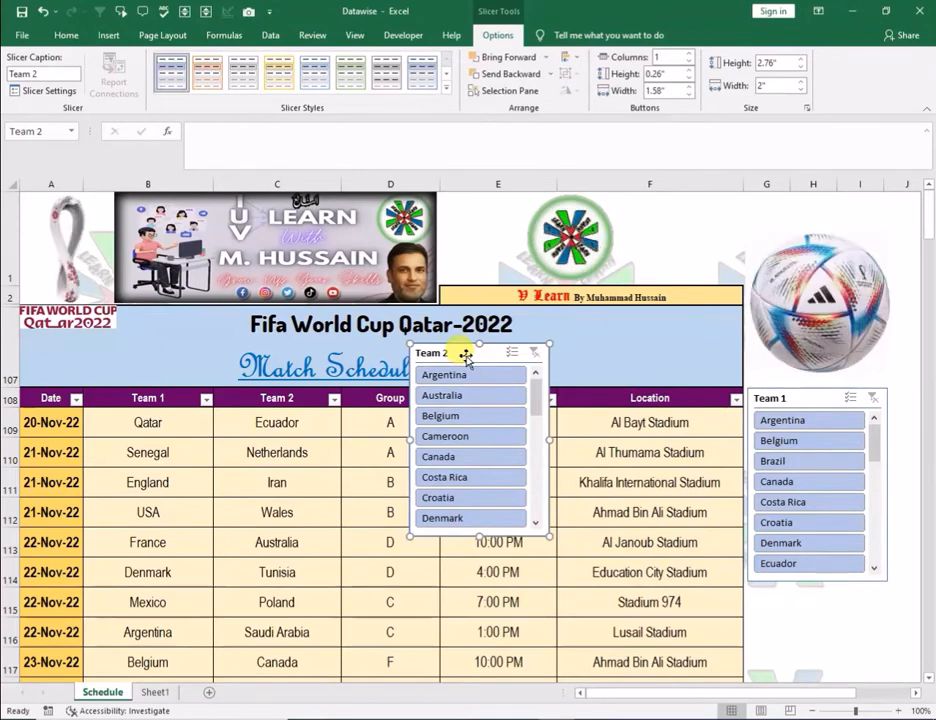
{"action": "left_click_drag", "start_coordinate": [466, 357], "coordinate": [811, 618]}
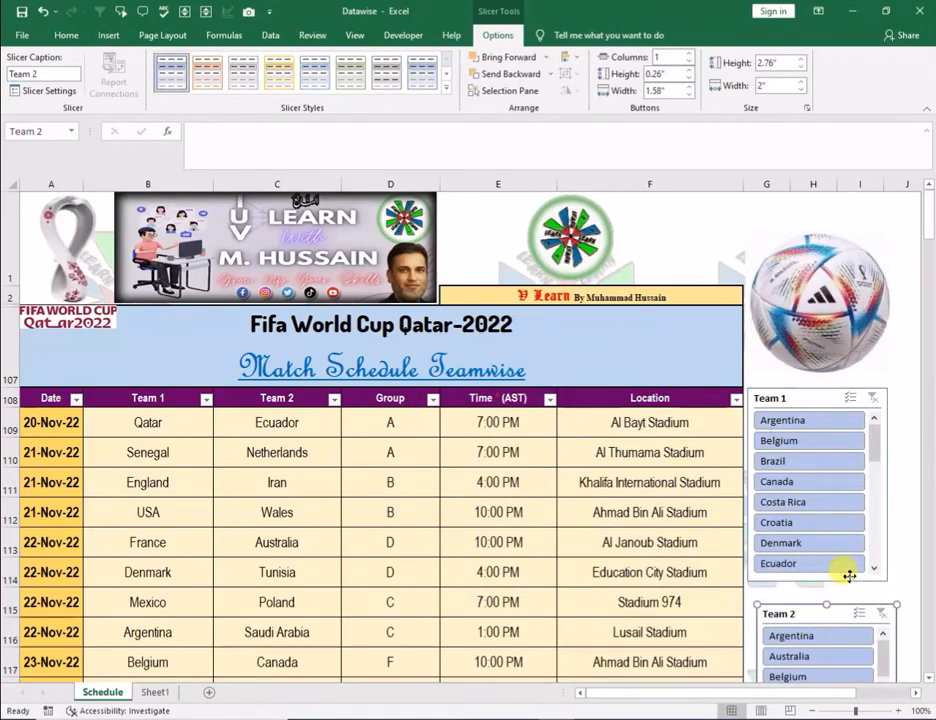
- Shorten the Team 1 slicer to five visible teams and fit the Team 2 slicer, about 1.9" high, directly beneath it
{"action": "left_click", "coordinate": [826, 584]}
{"action": "left_click_drag", "start_coordinate": [820, 564], "coordinate": [834, 510]}
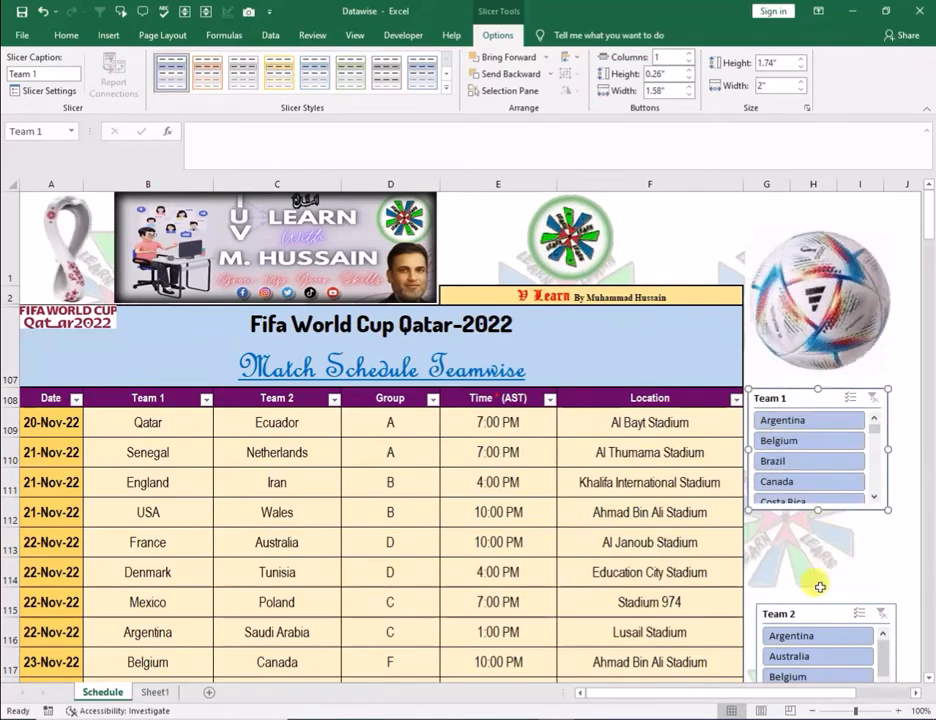
{"action": "left_click_drag", "start_coordinate": [818, 582], "coordinate": [811, 508]}
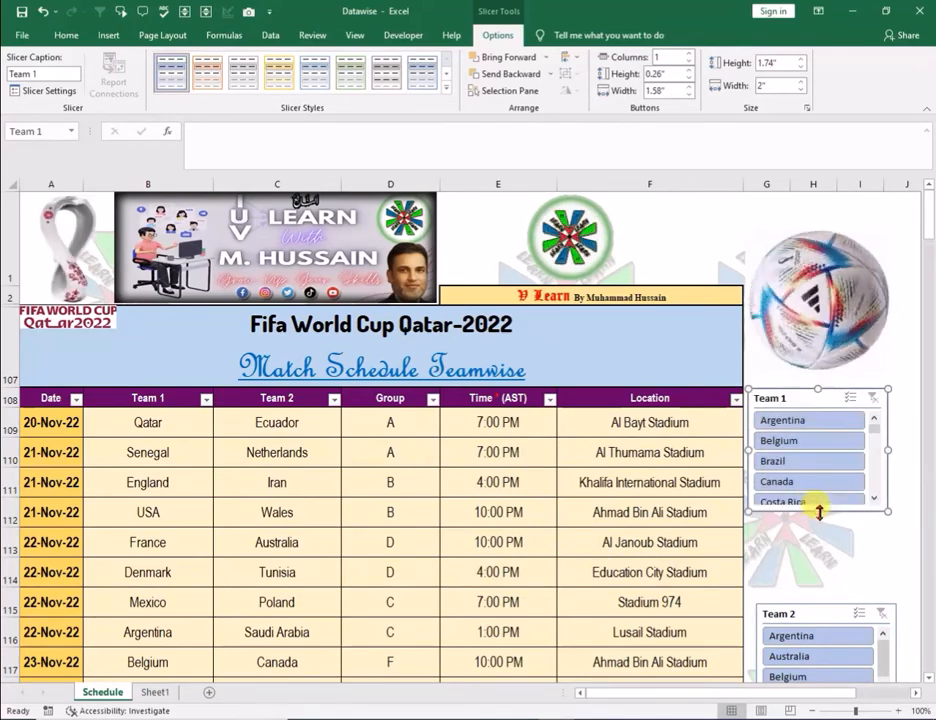
{"action": "left_click_drag", "start_coordinate": [820, 514], "coordinate": [819, 519]}
{"action": "left_click_drag", "start_coordinate": [797, 612], "coordinate": [813, 540]}
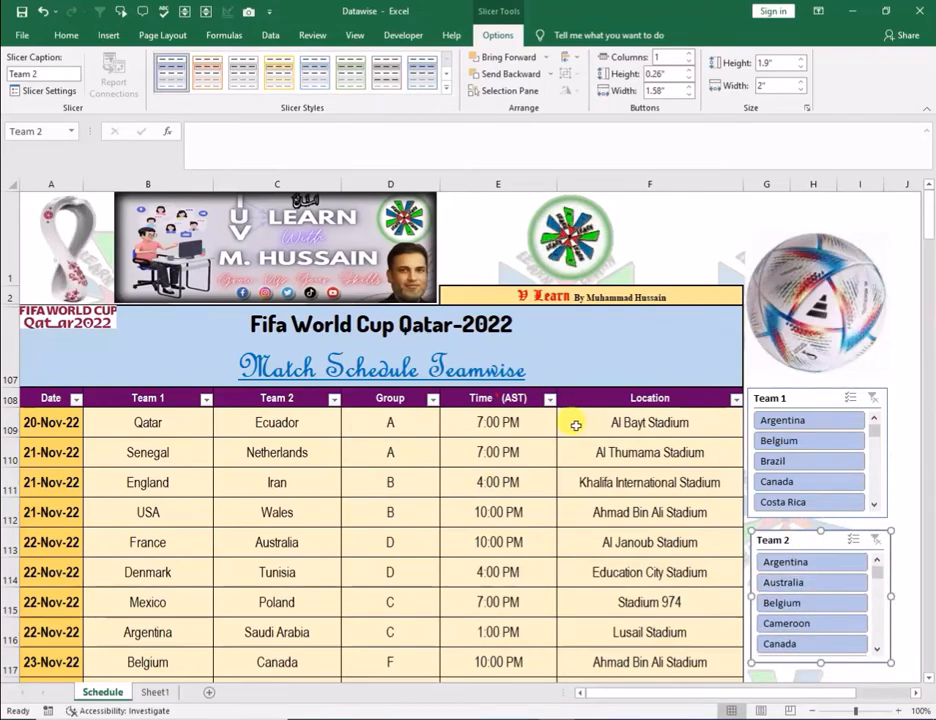
- Filter Team 1 to Argentina, try Argentina in the Team 2 slicer as well, and clear the Team 2 filter
{"action": "left_click", "coordinate": [800, 418]}
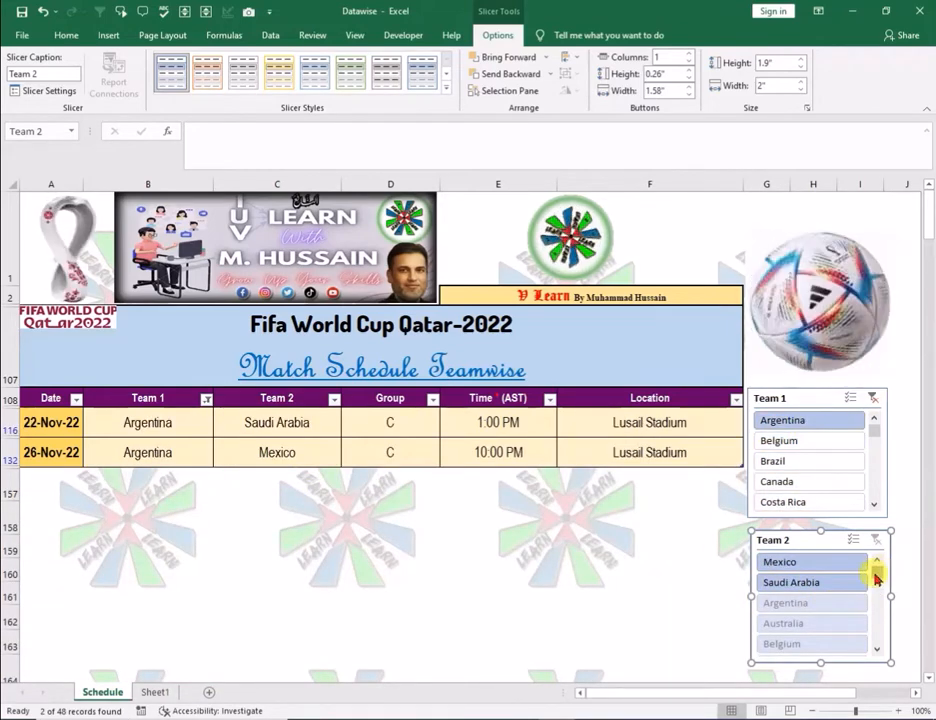
{"action": "left_click", "coordinate": [836, 603]}
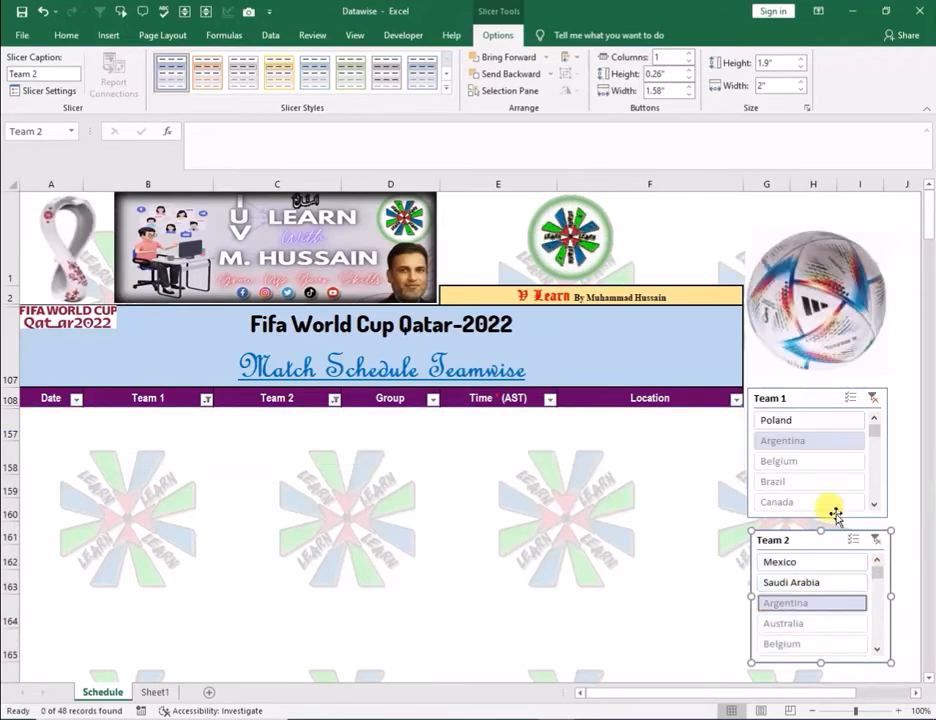
{"action": "left_click", "coordinate": [876, 542]}
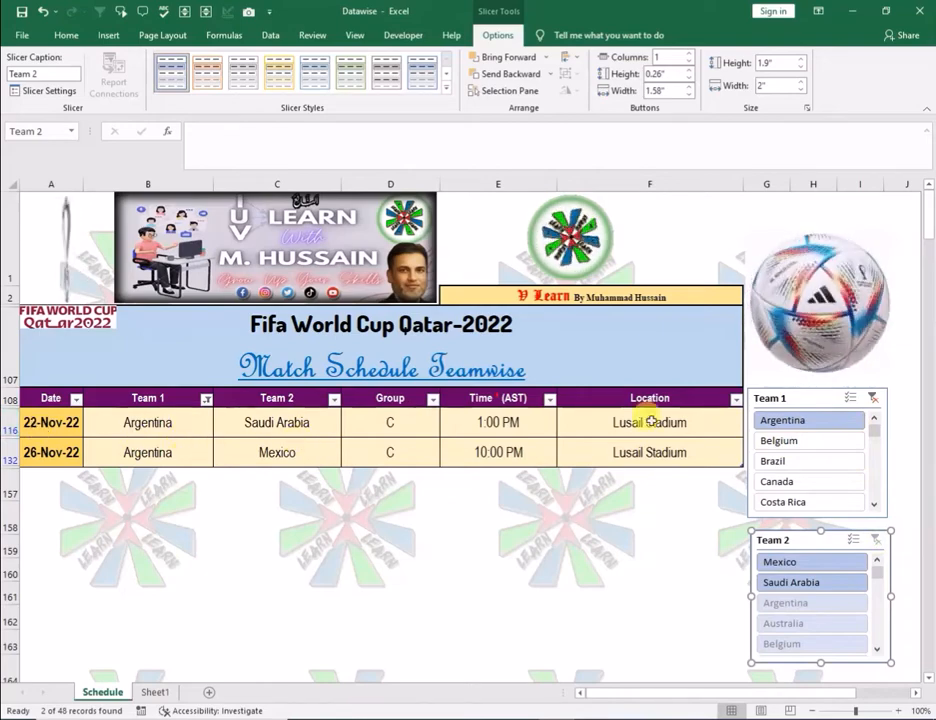
- Clear the Team 1 filter, try Argentina separately in the Team 2 and Team 1 slicers, and clear both filters again
{"action": "left_click", "coordinate": [876, 401]}
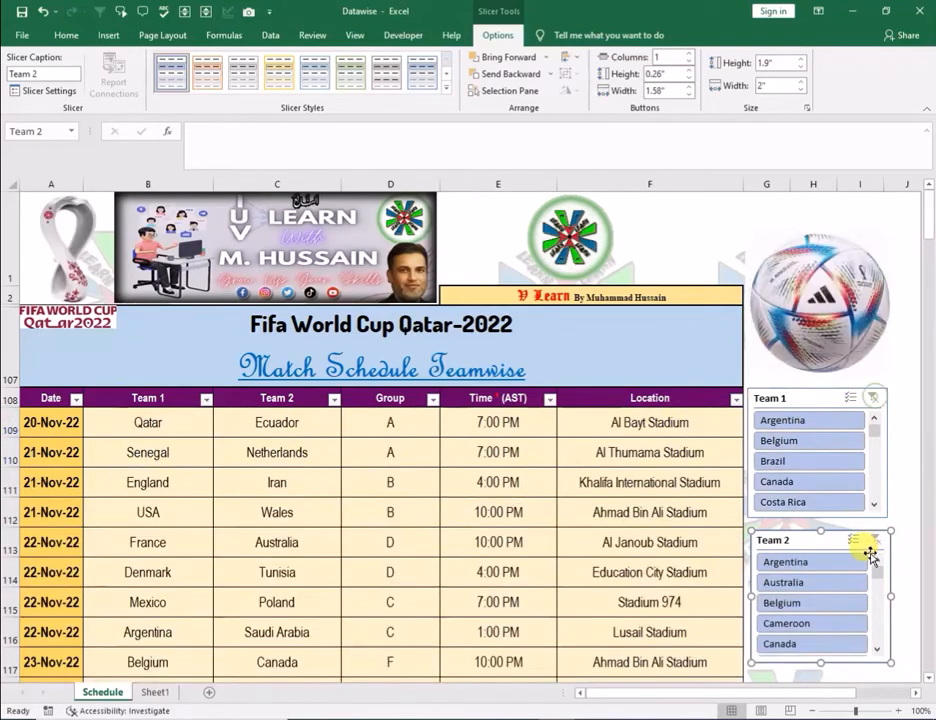
{"action": "left_click", "coordinate": [817, 563]}
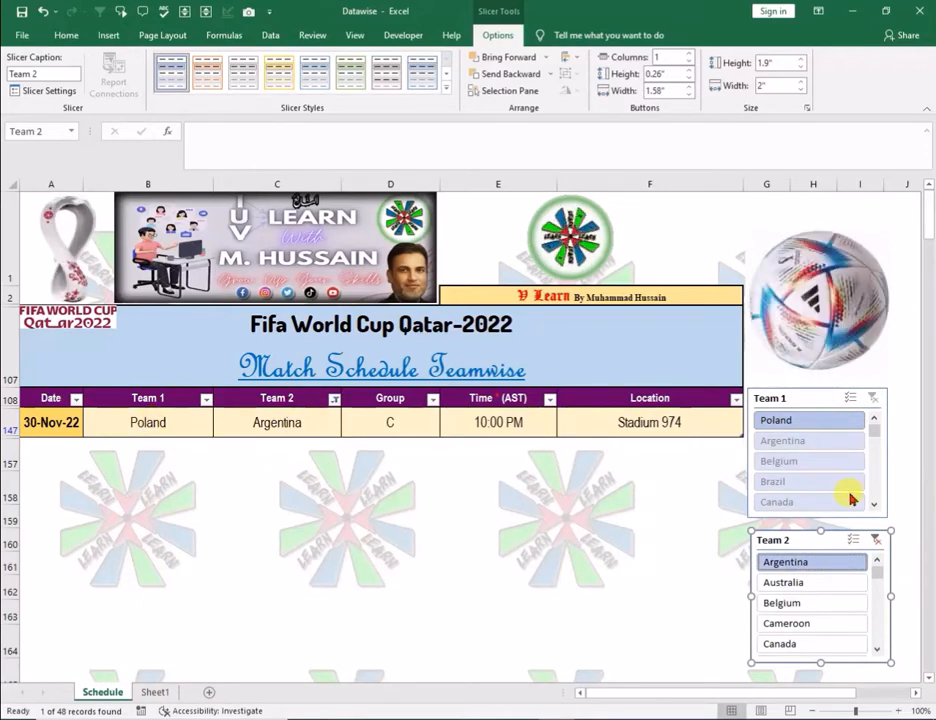
{"action": "left_click", "coordinate": [876, 541]}
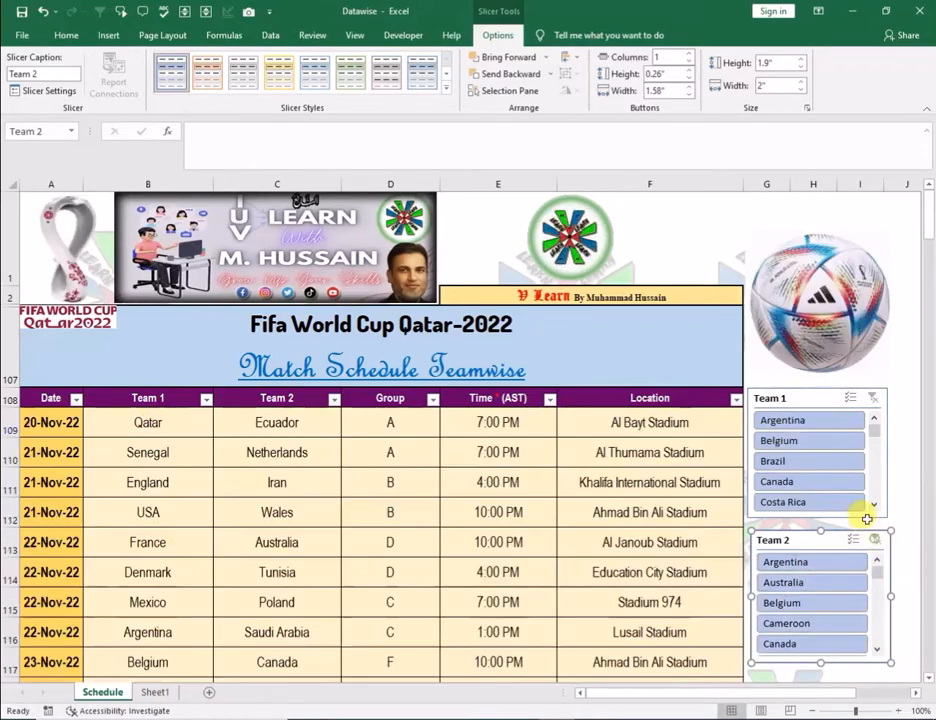
{"action": "left_click", "coordinate": [821, 424]}
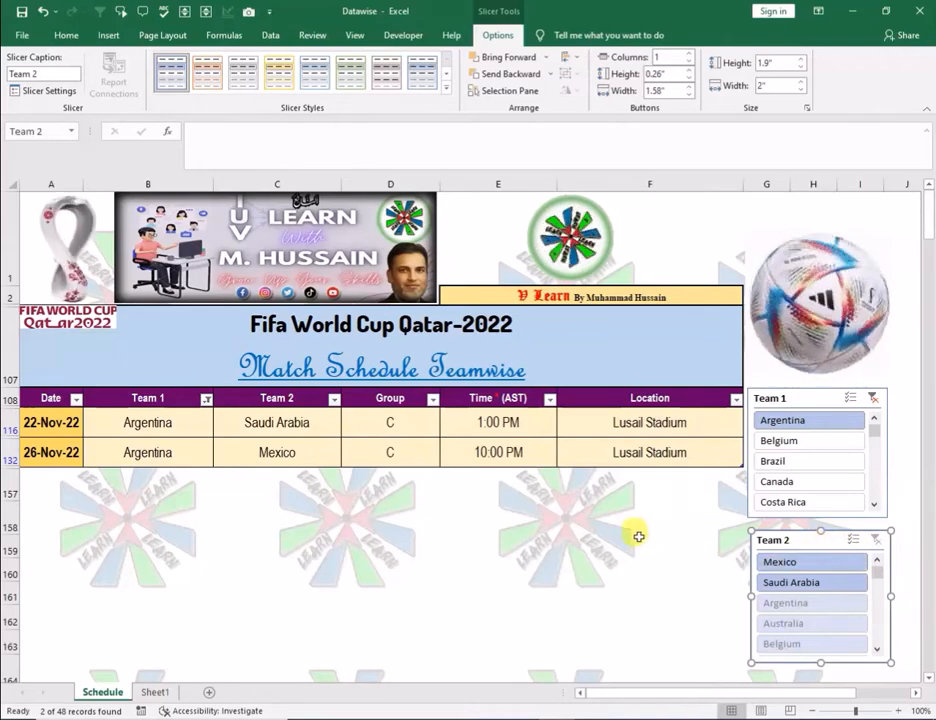
{"action": "left_click", "coordinate": [558, 511]}
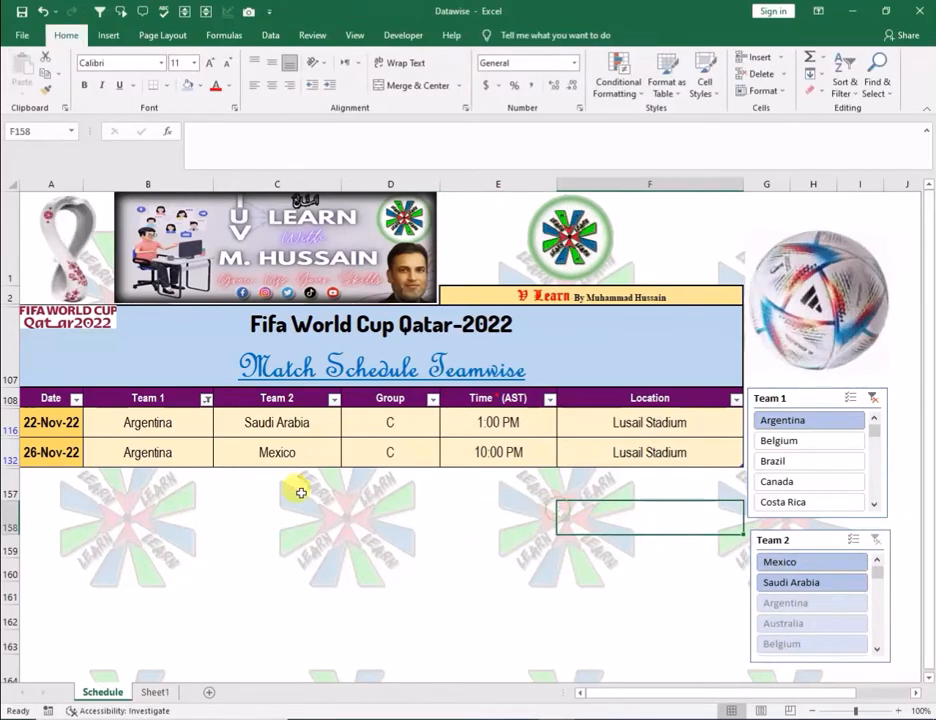
{"action": "left_click", "coordinate": [874, 400]}
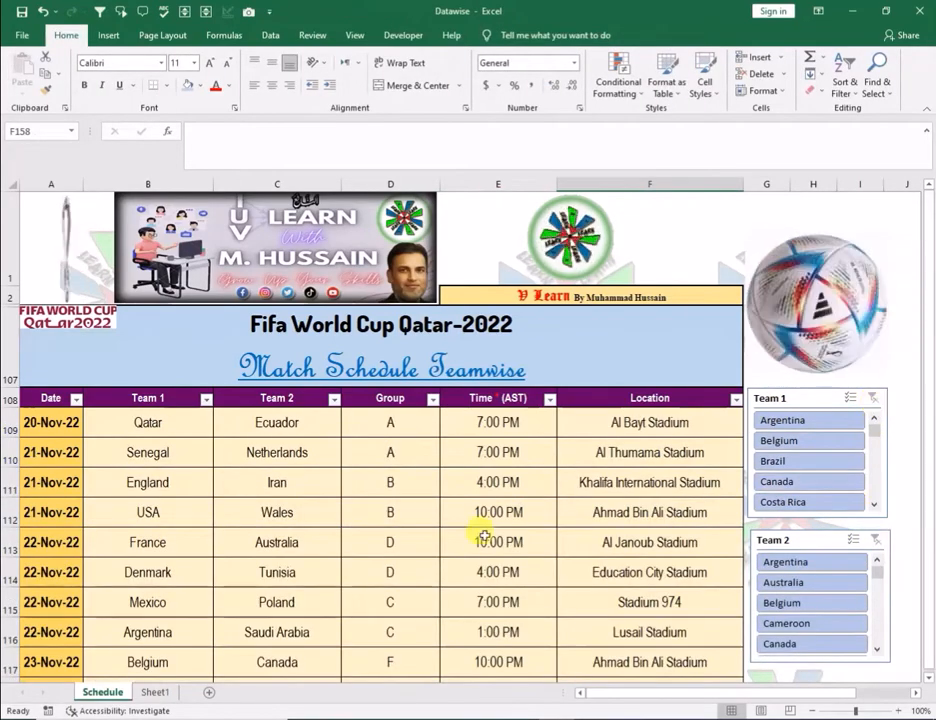
- Copy all match rows of the schedule table, A109:F156, from Date to Location
{"action": "scroll", "coordinate": [140, 545], "scroll_direction": "down", "scroll_amount": 8}
{"action": "scroll", "coordinate": [140, 545], "scroll_direction": "down", "scroll_amount": 7}
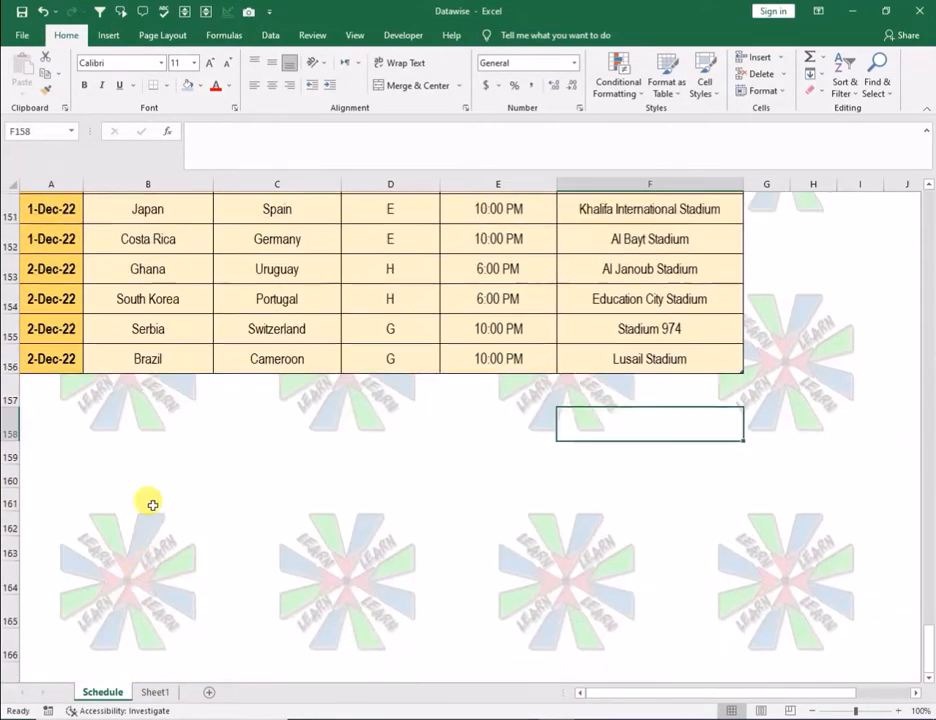
{"action": "scroll", "coordinate": [150, 503], "scroll_direction": "up", "scroll_amount": 15}
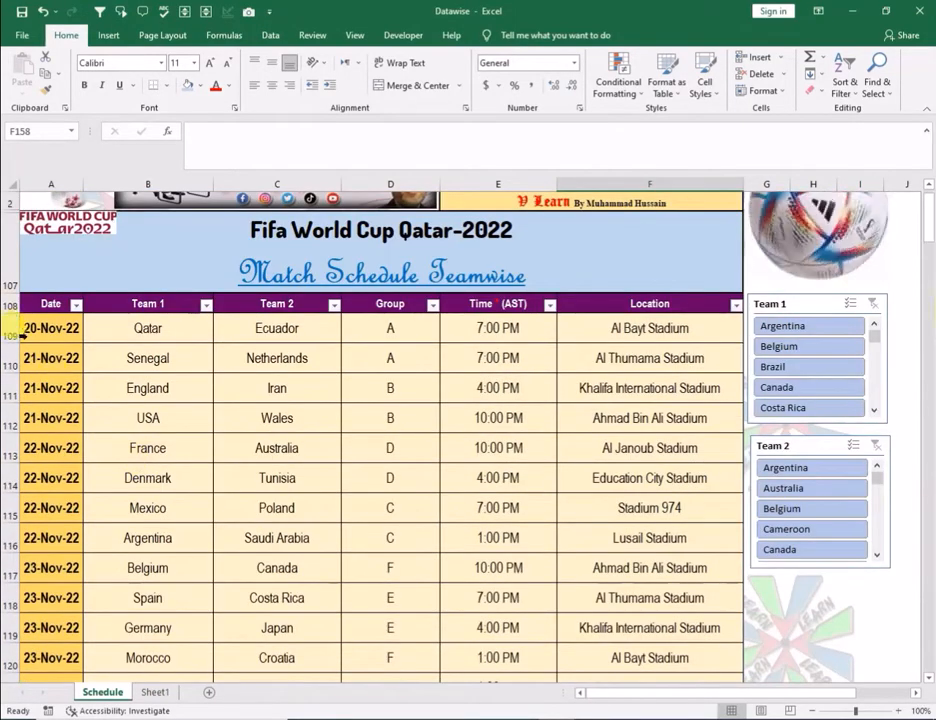
{"action": "left_click_drag", "start_coordinate": [50, 330], "coordinate": [650, 620]}
{"action": "right_click", "coordinate": [472, 485]}
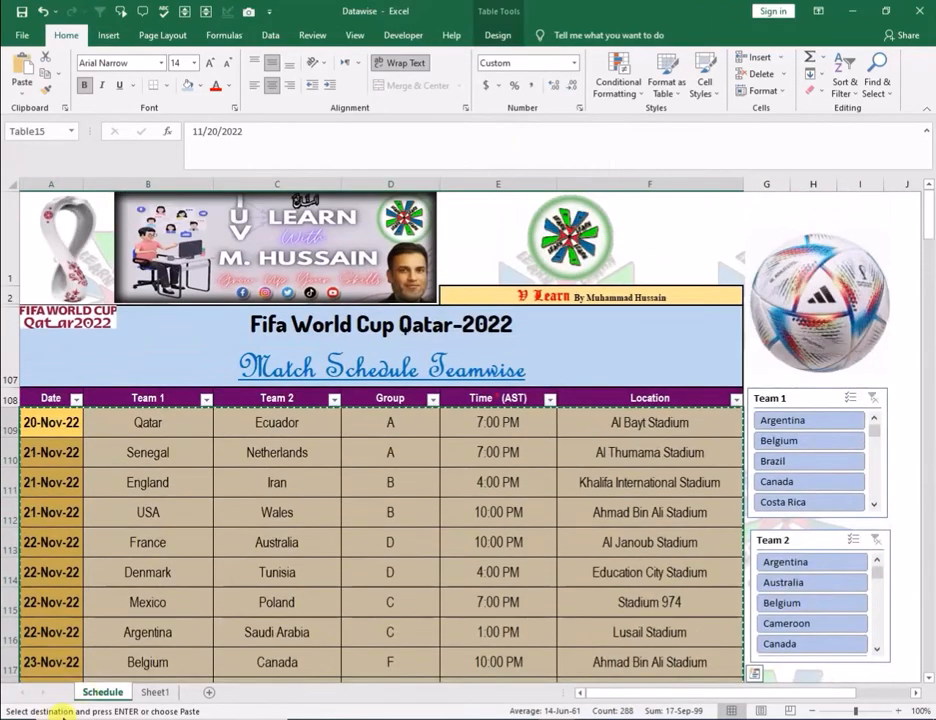
- Paste the copied matches directly below the table starting at A157, and shade the pasted rows light blue
{"action": "scroll", "coordinate": [157, 567], "scroll_direction": "down", "scroll_amount": 13}
{"action": "scroll", "coordinate": [163, 583], "scroll_direction": "down", "scroll_amount": 2}
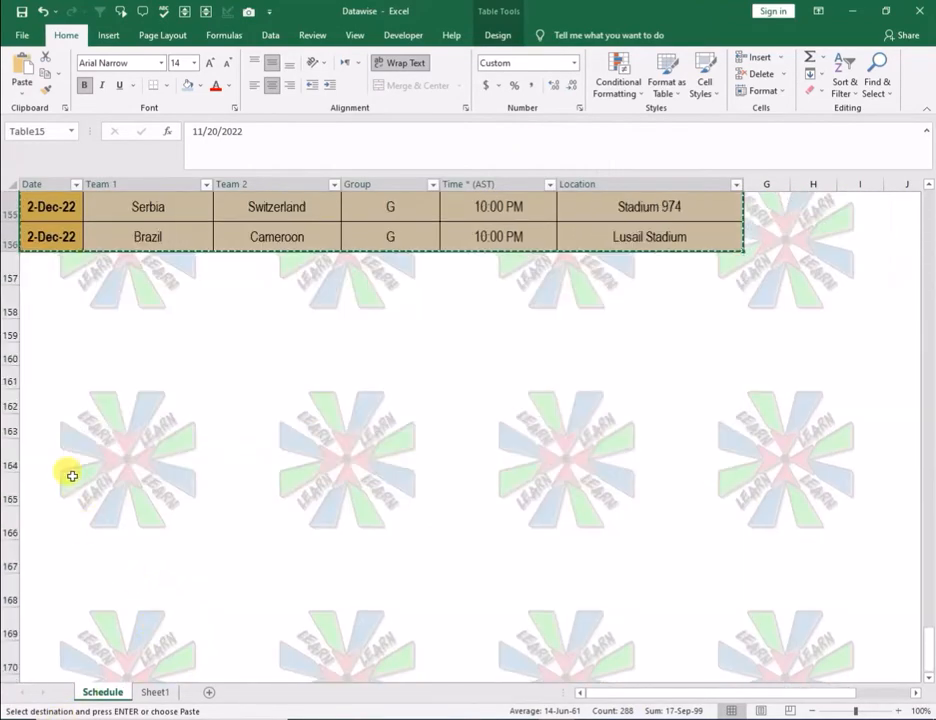
{"action": "left_click", "coordinate": [40, 269]}
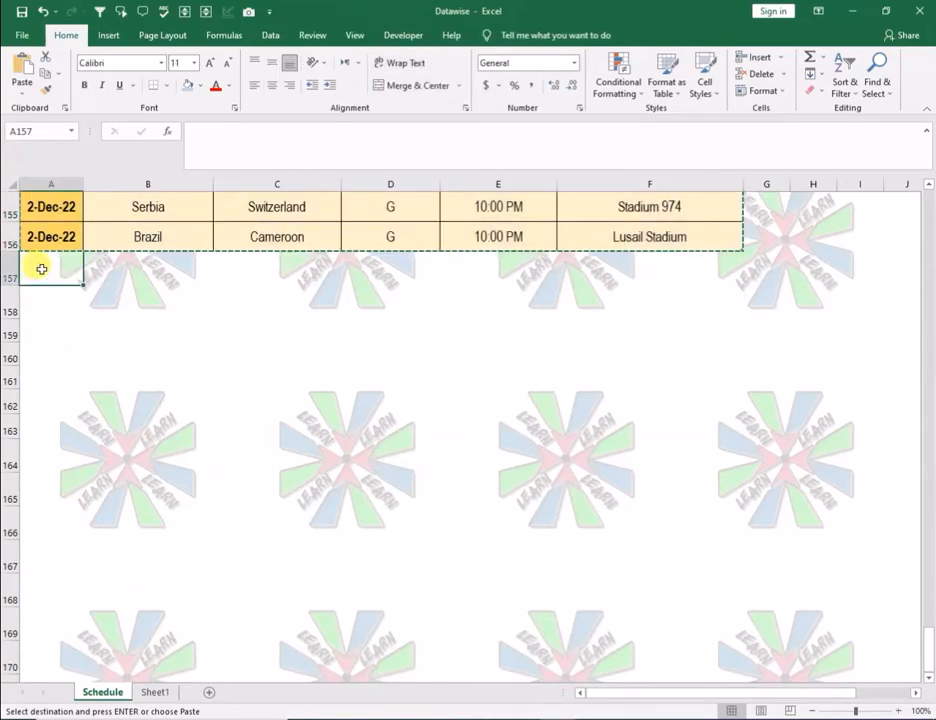
{"action": "key", "text": "ctrl+v"}
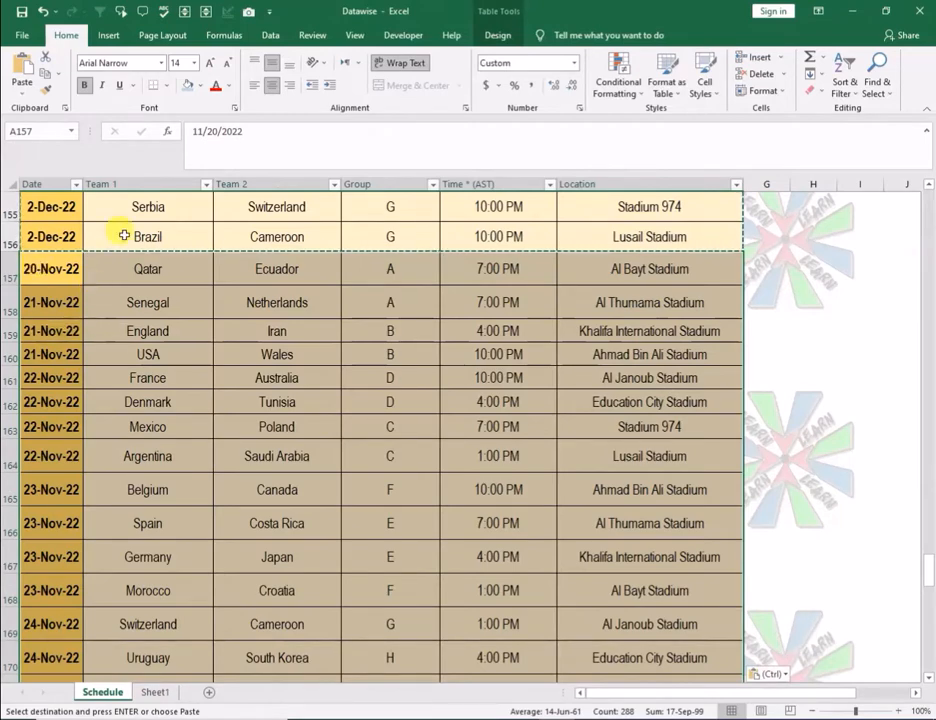
{"action": "left_click", "coordinate": [186, 89]}
{"action": "left_click", "coordinate": [355, 479]}
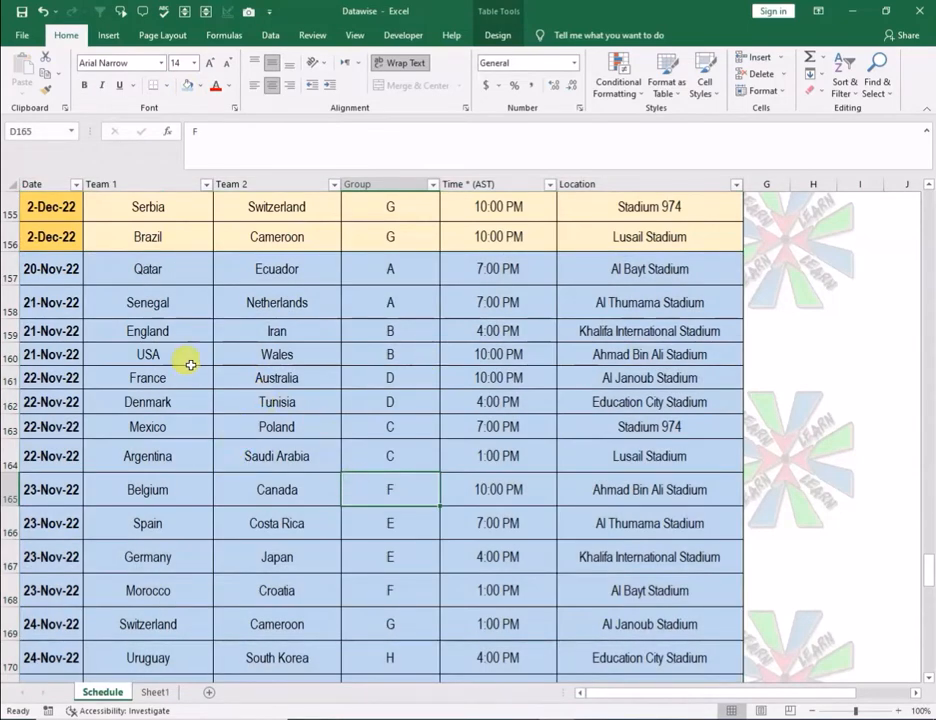
- Check the extended table by filtering the Team 1 slicer to Argentina, and clear the filter
{"action": "scroll", "coordinate": [249, 393], "scroll_direction": "up", "scroll_amount": 16}
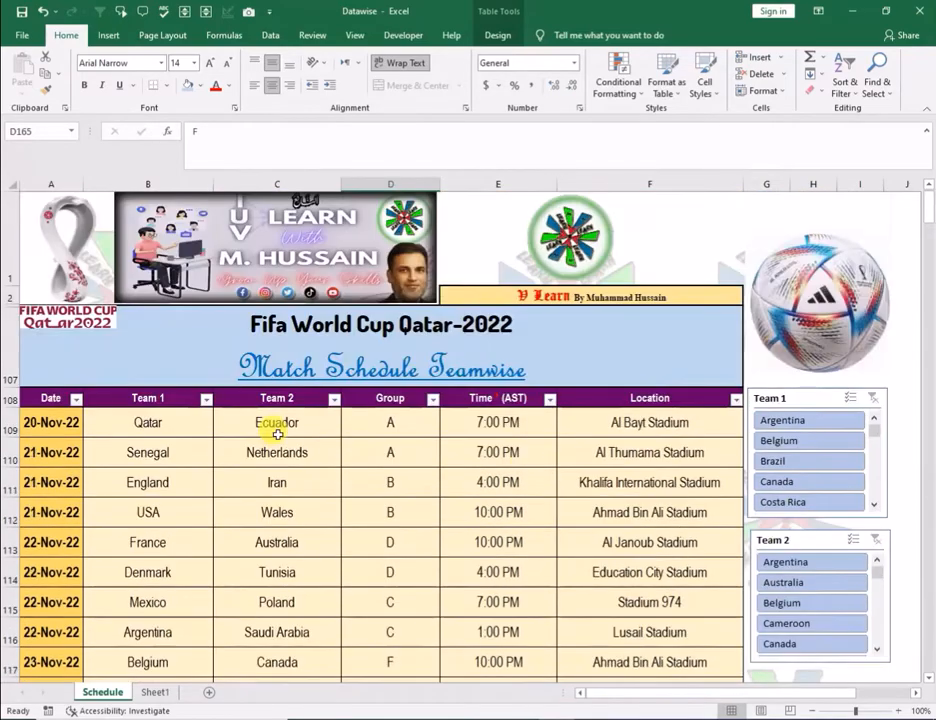
{"action": "left_click", "coordinate": [807, 421]}
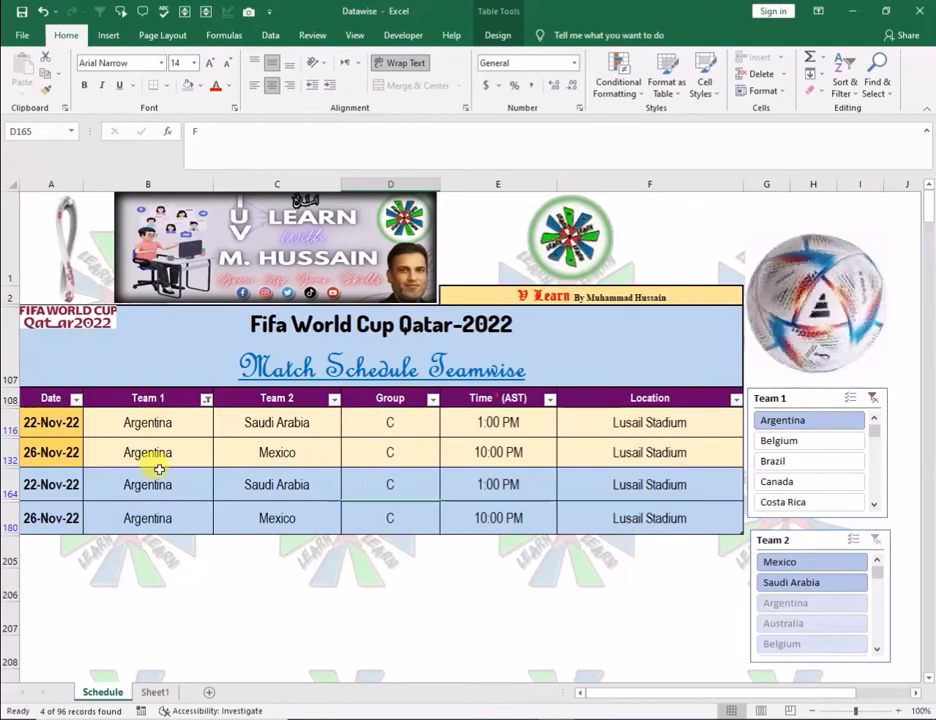
{"action": "left_click", "coordinate": [873, 401]}
- Move the Team 1 names of the blue rows, B157:B204, into the empty column beside Location, starting at G157
{"action": "scroll", "coordinate": [468, 401], "scroll_direction": "down", "scroll_amount": 12}
{"action": "scroll", "coordinate": [469, 577], "scroll_direction": "down", "scroll_amount": 4}
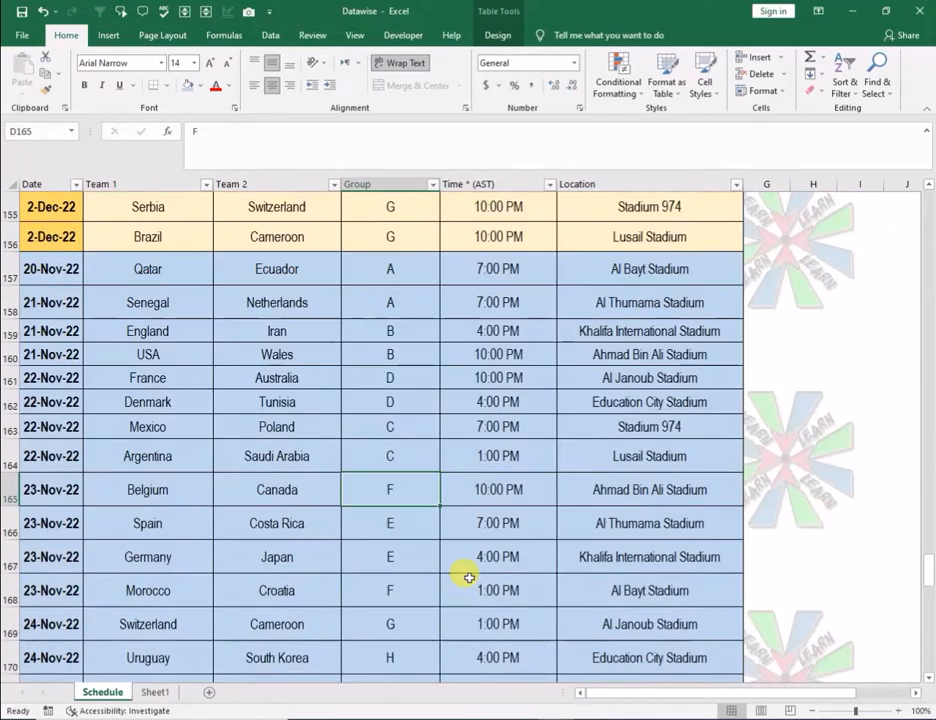
{"action": "scroll", "coordinate": [469, 577], "scroll_direction": "down", "scroll_amount": 12}
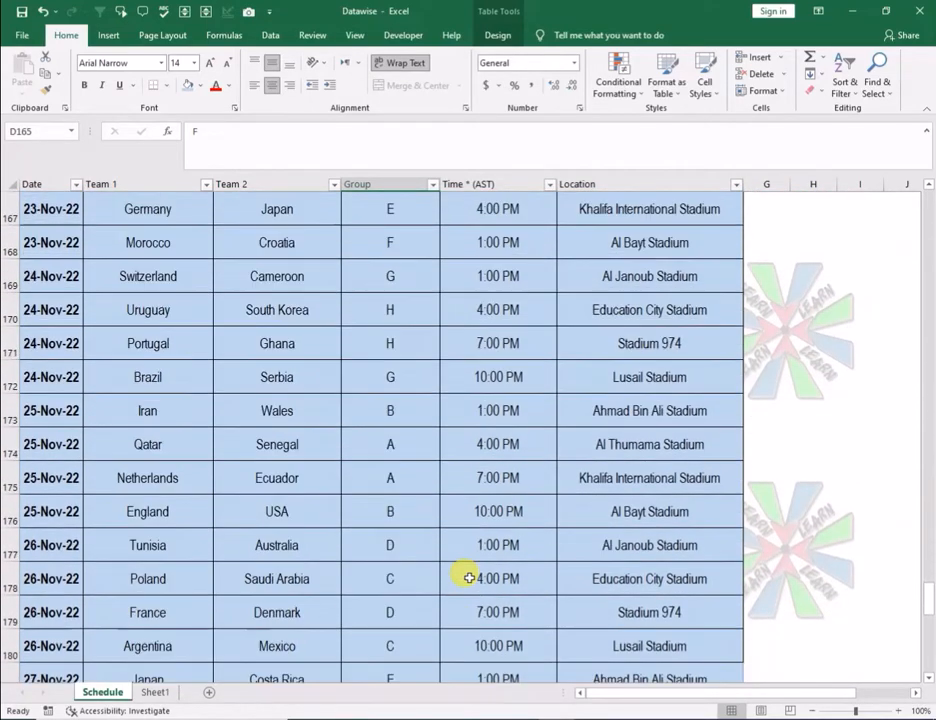
{"action": "scroll", "coordinate": [469, 577], "scroll_direction": "up", "scroll_amount": 14}
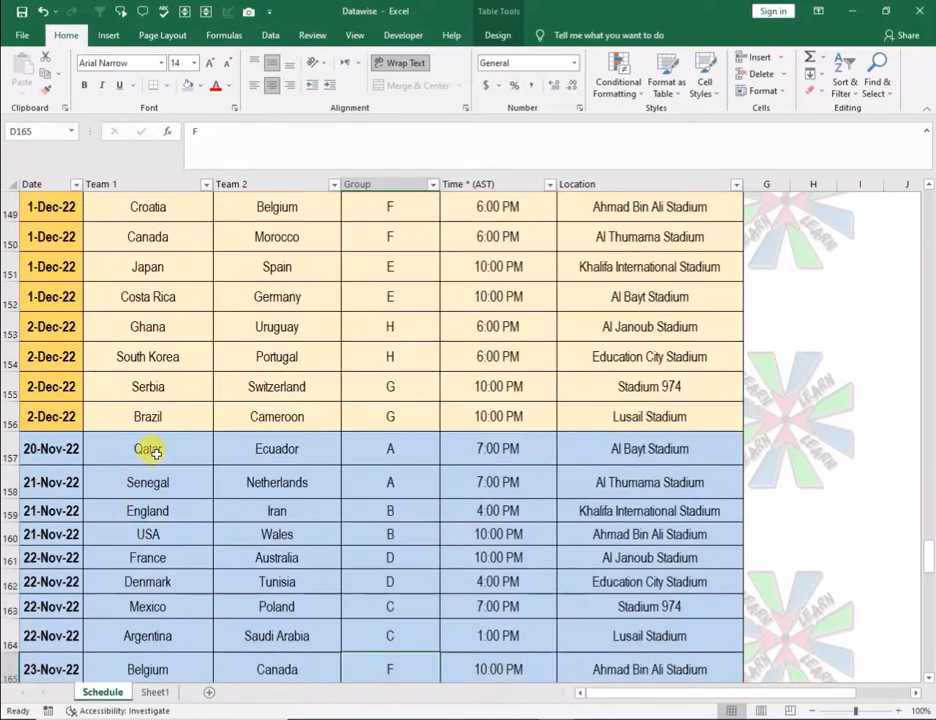
{"action": "left_click", "coordinate": [155, 452]}
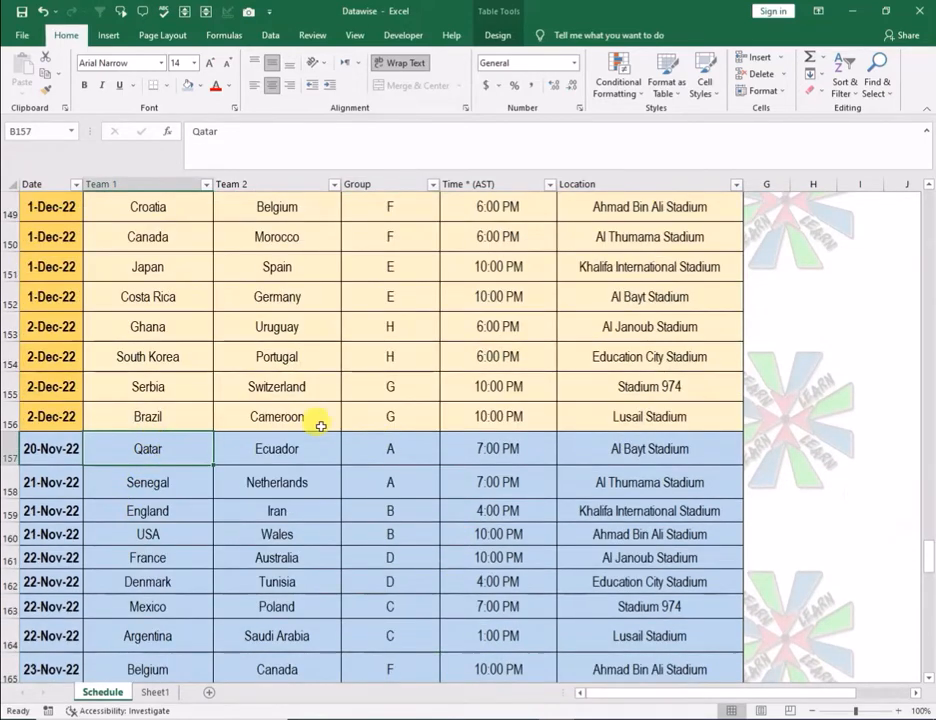
{"action": "key", "text": "End"}
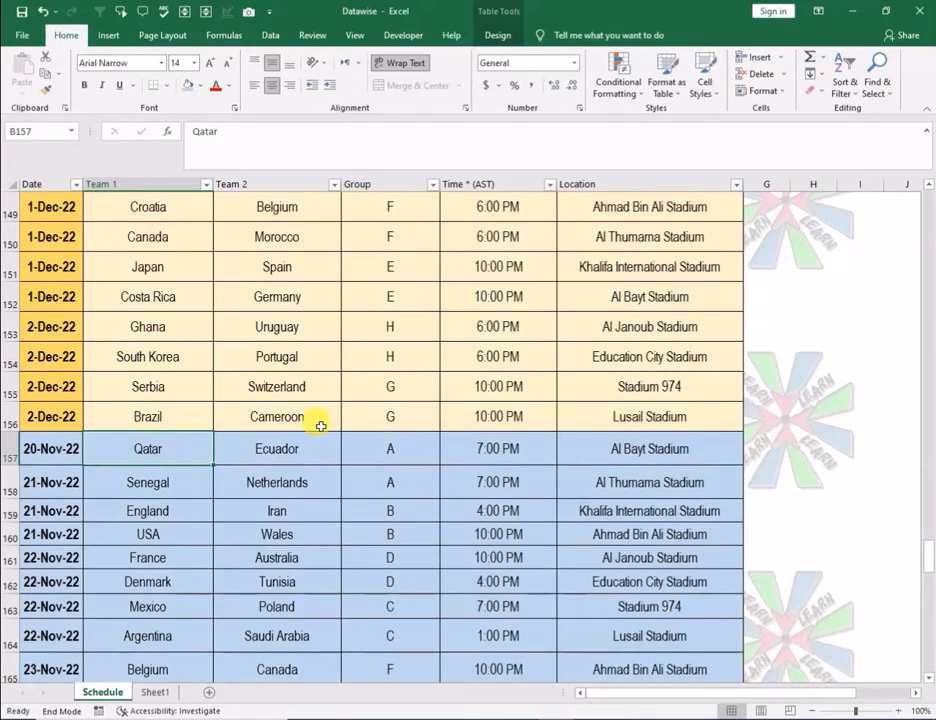
{"action": "key", "text": "shift+Down"}
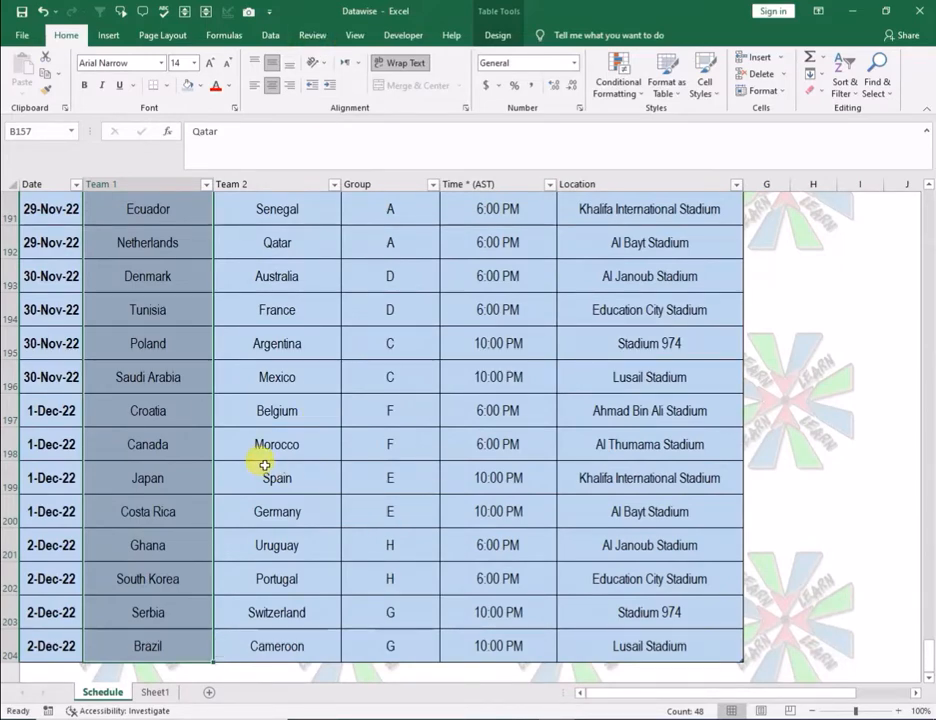
{"action": "key", "text": "ctrl+c"}
{"action": "scroll", "coordinate": [263, 463], "scroll_direction": "up", "scroll_amount": 14}
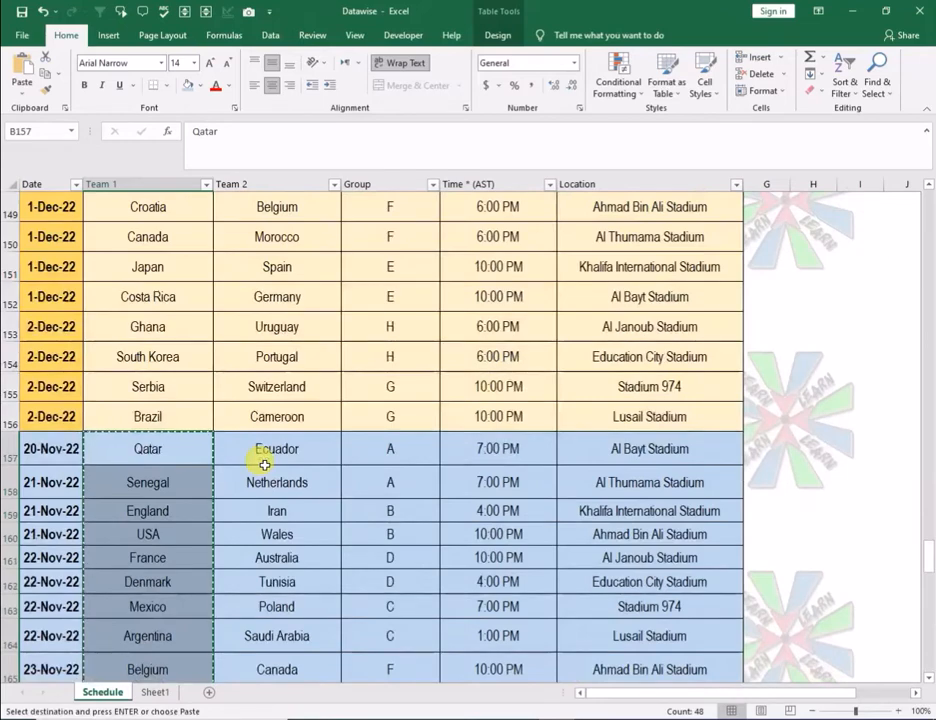
{"action": "left_click", "coordinate": [770, 448]}
{"action": "key", "text": "ctrl+v"}
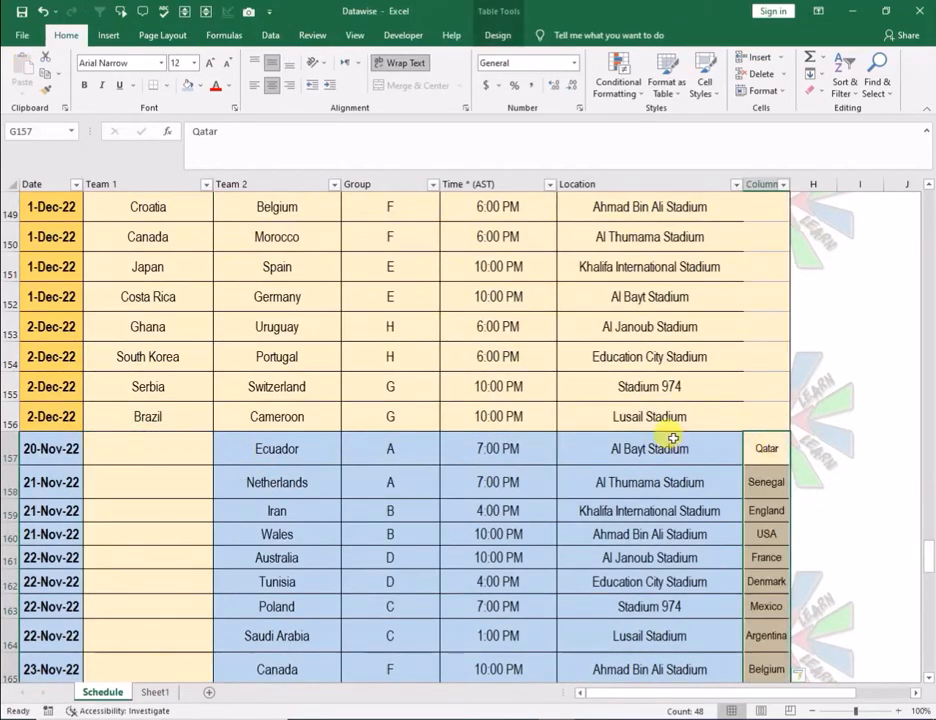
- Move the Team 2 names of the blue rows, C157:C204, into the Team 1 column starting at B157
{"action": "left_click", "coordinate": [258, 446]}
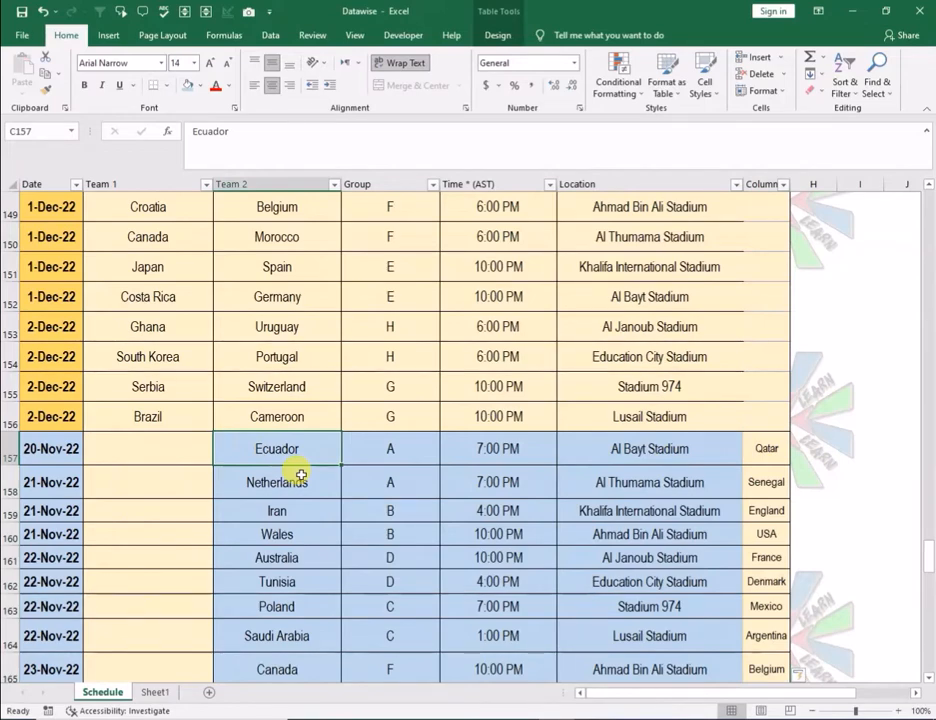
{"action": "key", "text": "ctrl+shift+Down"}
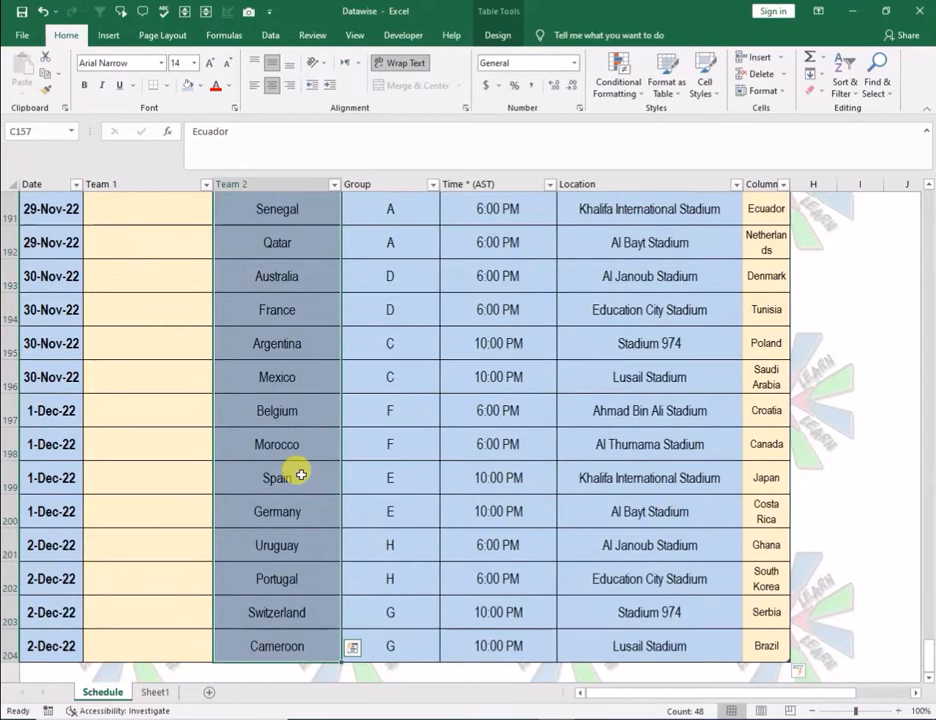
{"action": "key", "text": "ctrl+c"}
{"action": "scroll", "coordinate": [301, 475], "scroll_direction": "up", "scroll_amount": 14}
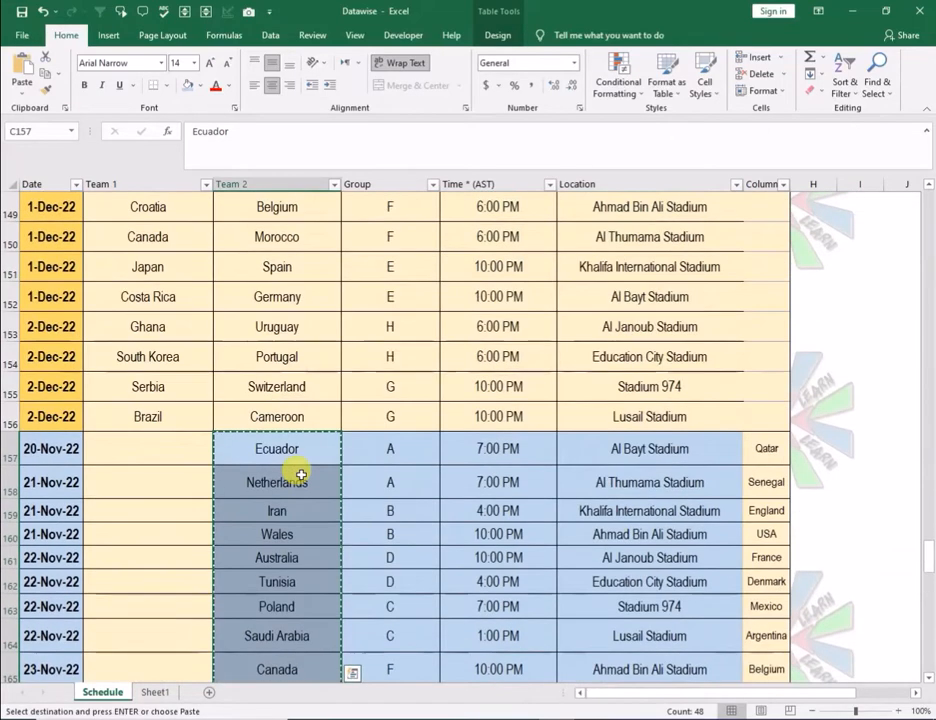
{"action": "left_click", "coordinate": [134, 444]}
{"action": "key", "text": "ctrl+v"}
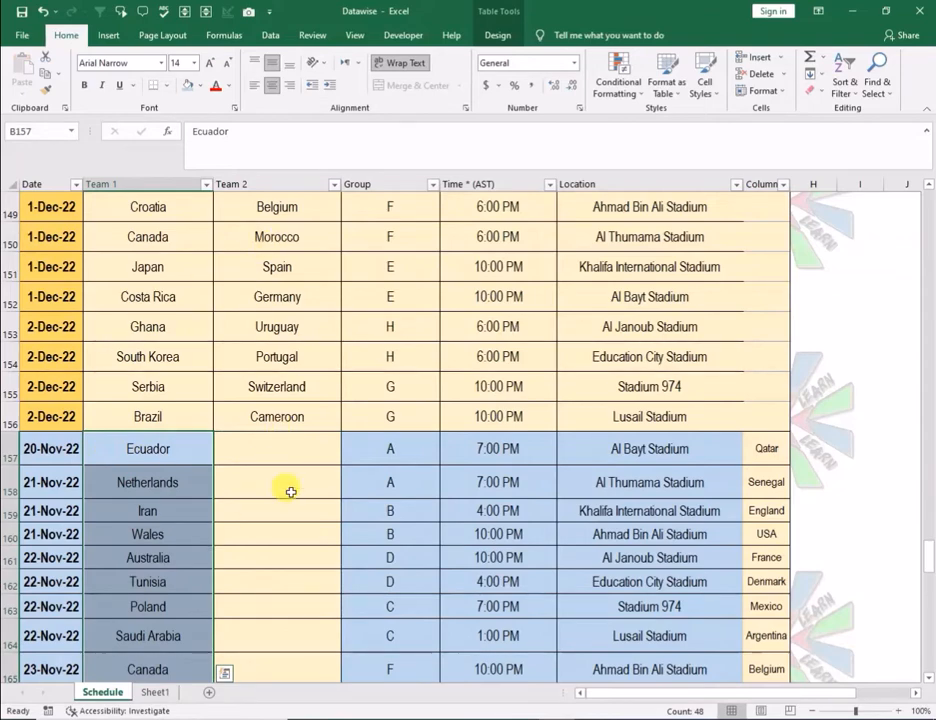
- Move the team names parked in G157:G204 into the Team 2 column starting at C157
{"action": "left_click", "coordinate": [777, 457]}
{"action": "key", "text": "End"}
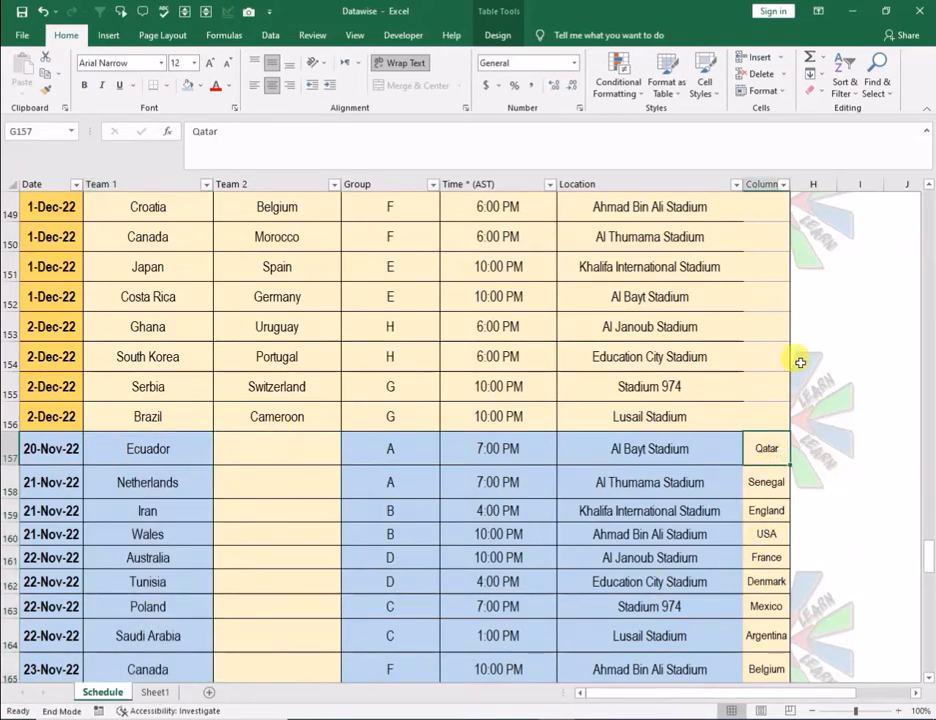
{"action": "key", "text": "shift+Down"}
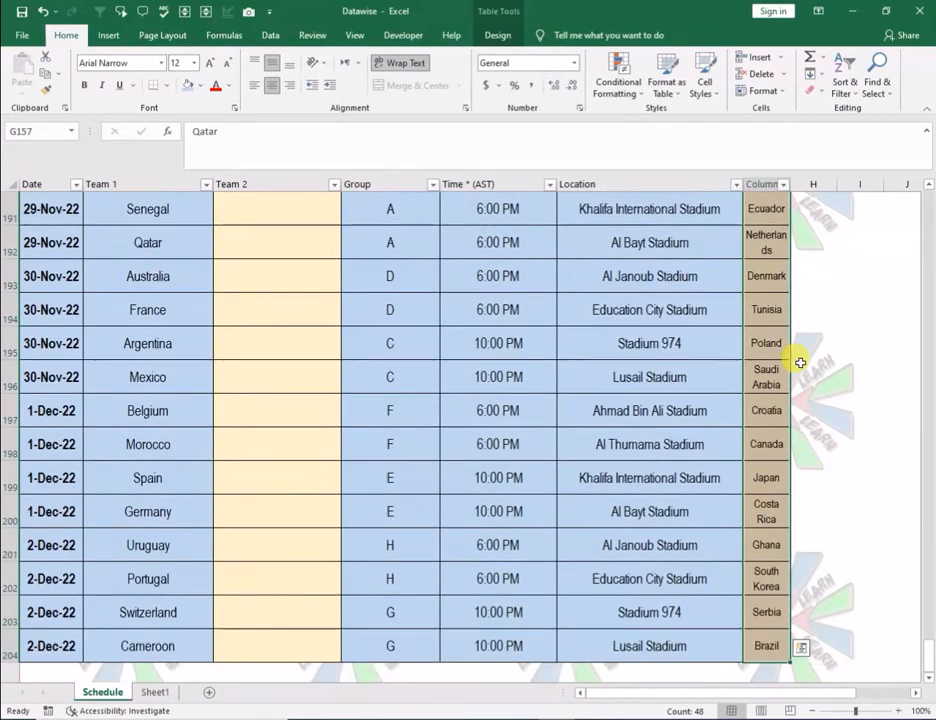
{"action": "key", "text": "ctrl+c"}
{"action": "scroll", "coordinate": [800, 360], "scroll_direction": "up", "scroll_amount": 14}
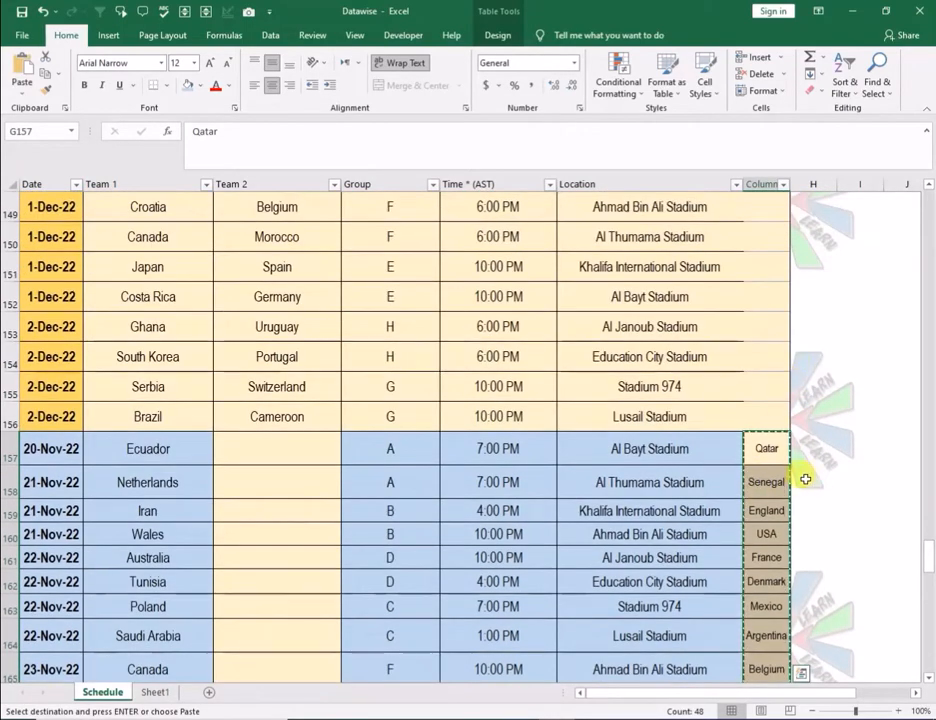
{"action": "left_click", "coordinate": [310, 460]}
{"action": "key", "text": "ctrl+v"}
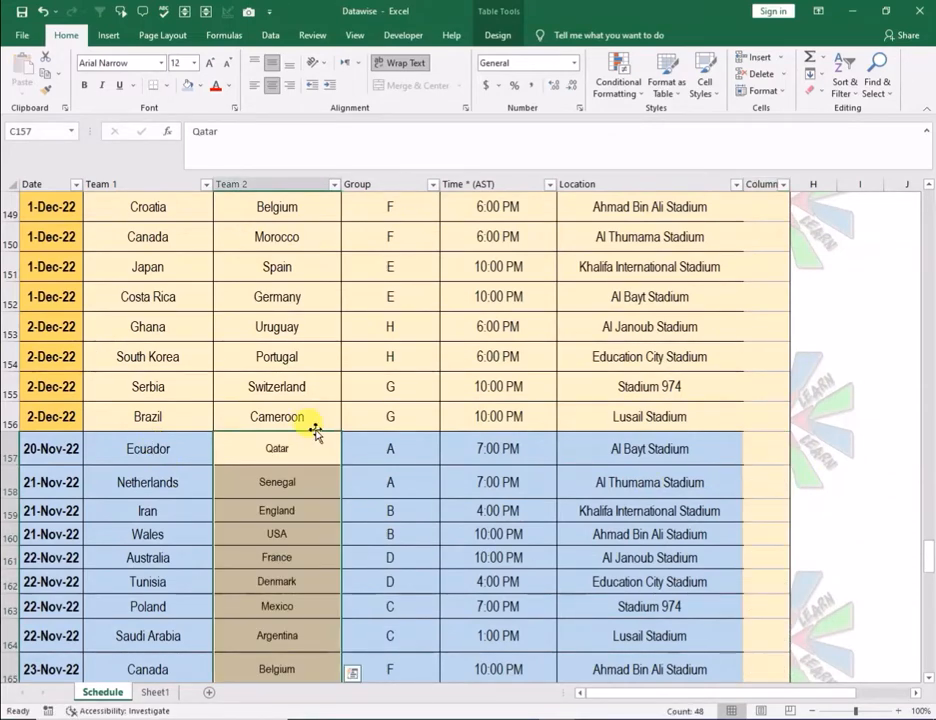
{"action": "left_click", "coordinate": [315, 470]}
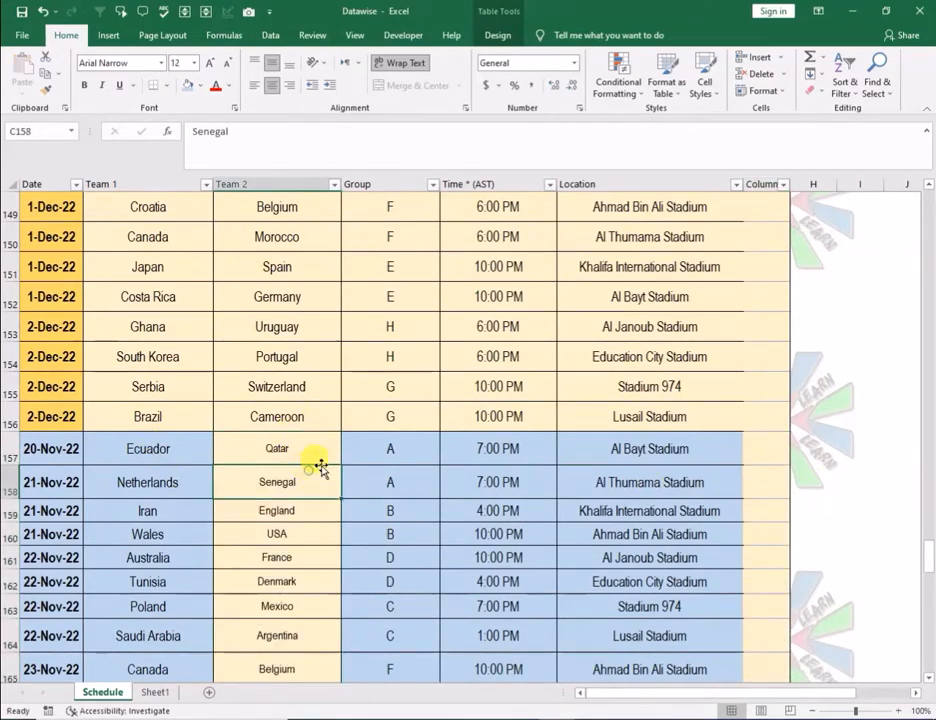
- Test the swapped fixtures by filtering the Team 1 slicer to Argentina and to Australia
{"action": "scroll", "coordinate": [230, 420], "scroll_direction": "up", "scroll_amount": 14}
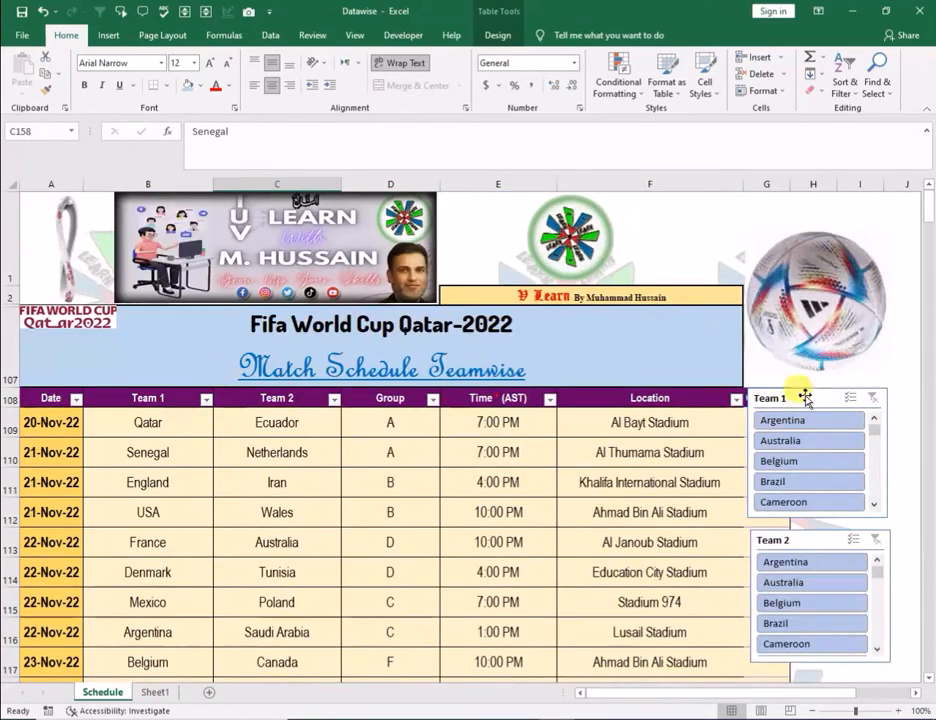
{"action": "left_click", "coordinate": [790, 421]}
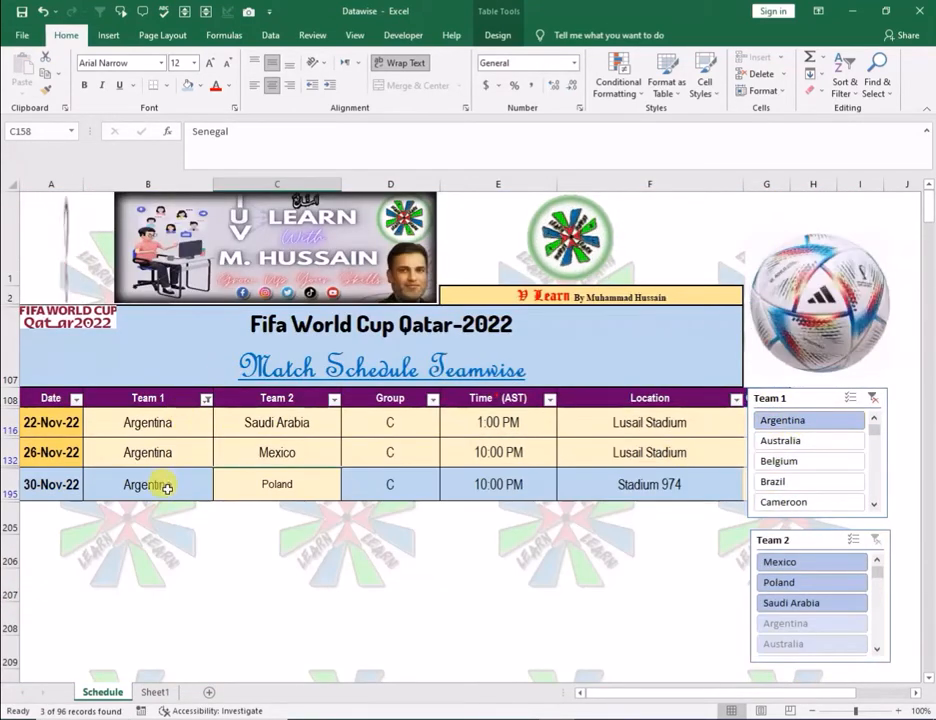
{"action": "left_click", "coordinate": [817, 449]}
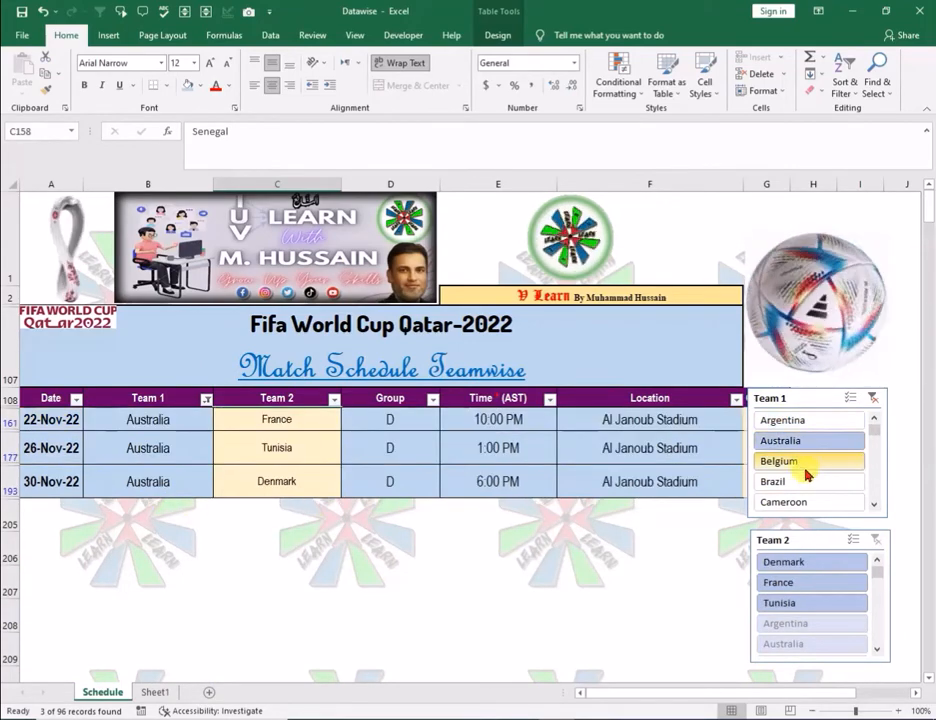
- Check the fixtures by filtering Team 1 to Belgium, Brazil, Cameroon, Canada, Costa Rica, Croatia and Denmark, one team at a time
{"action": "left_click", "coordinate": [804, 466]}
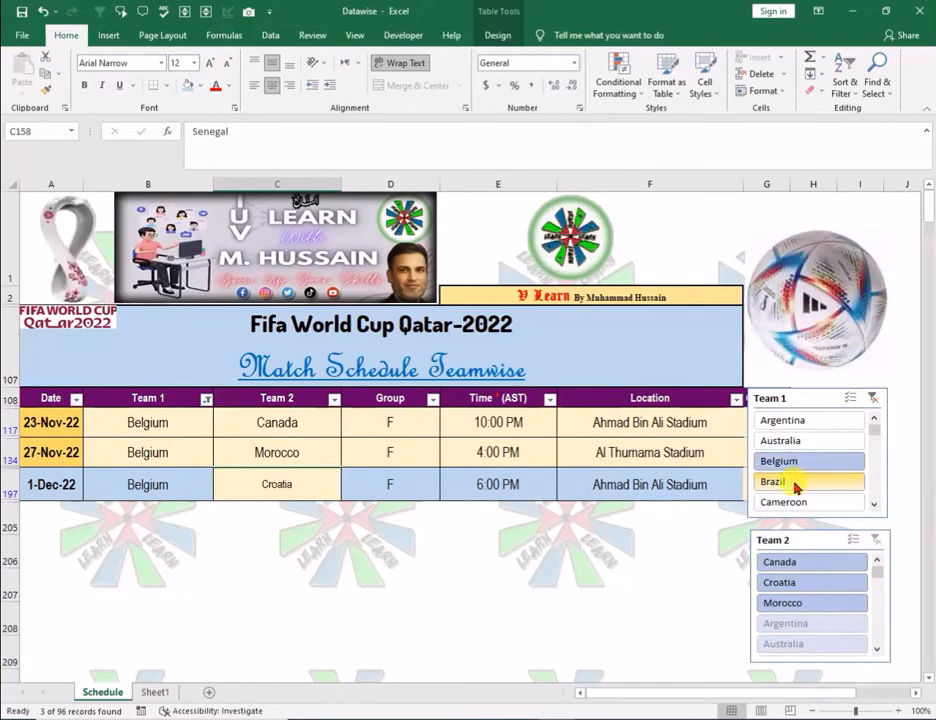
{"action": "left_click", "coordinate": [797, 483]}
{"action": "scroll", "coordinate": [872, 506], "scroll_direction": "down", "scroll_amount": 4}
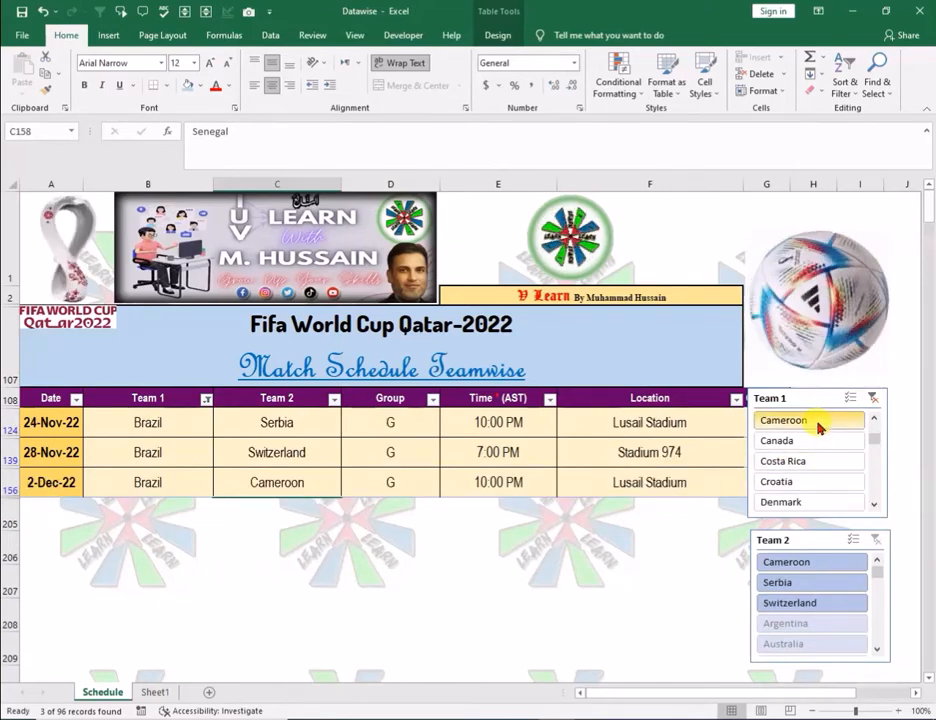
{"action": "left_click", "coordinate": [817, 424]}
{"action": "left_click", "coordinate": [815, 443]}
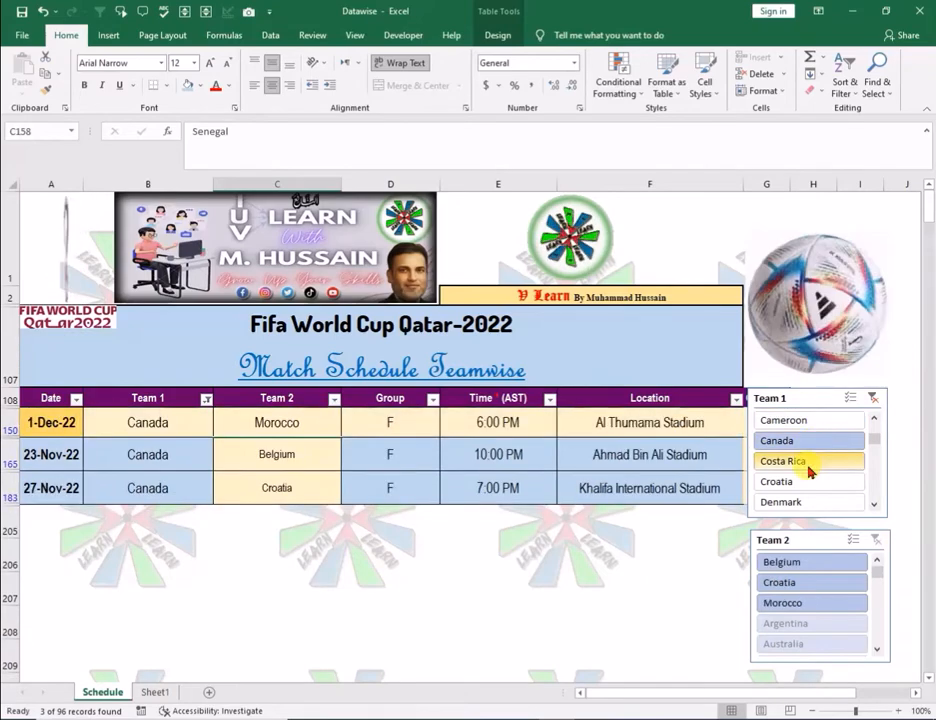
{"action": "left_click", "coordinate": [809, 468]}
{"action": "left_click", "coordinate": [803, 484]}
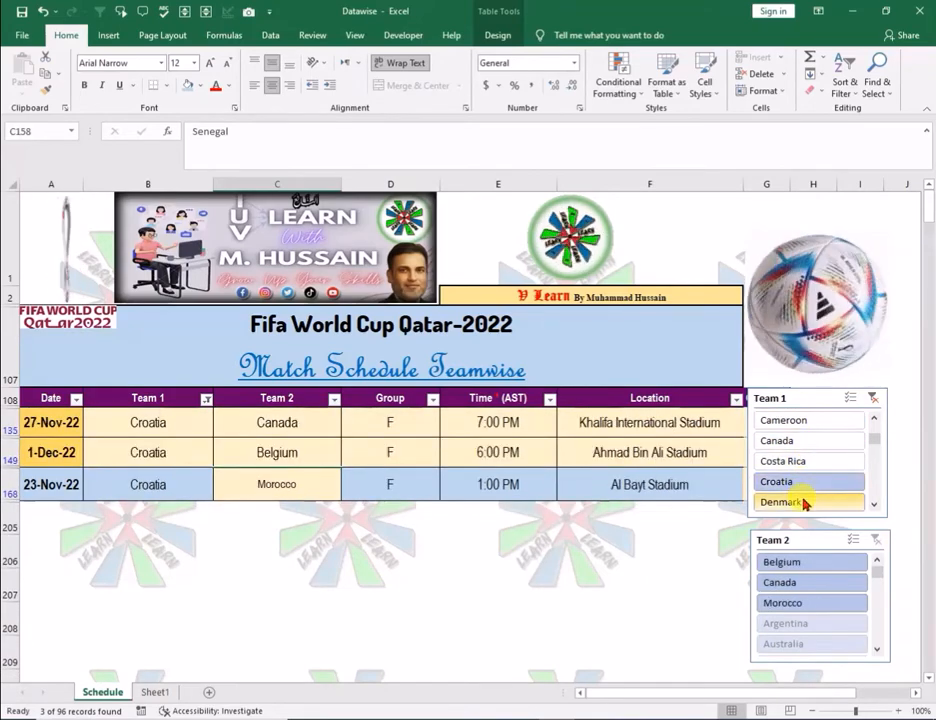
{"action": "left_click", "coordinate": [805, 503]}
- Check the France, Germany and Ghana fixtures by filtering the Team 1 slicer to each team in turn
{"action": "scroll", "coordinate": [872, 506], "scroll_direction": "down", "scroll_amount": 2}
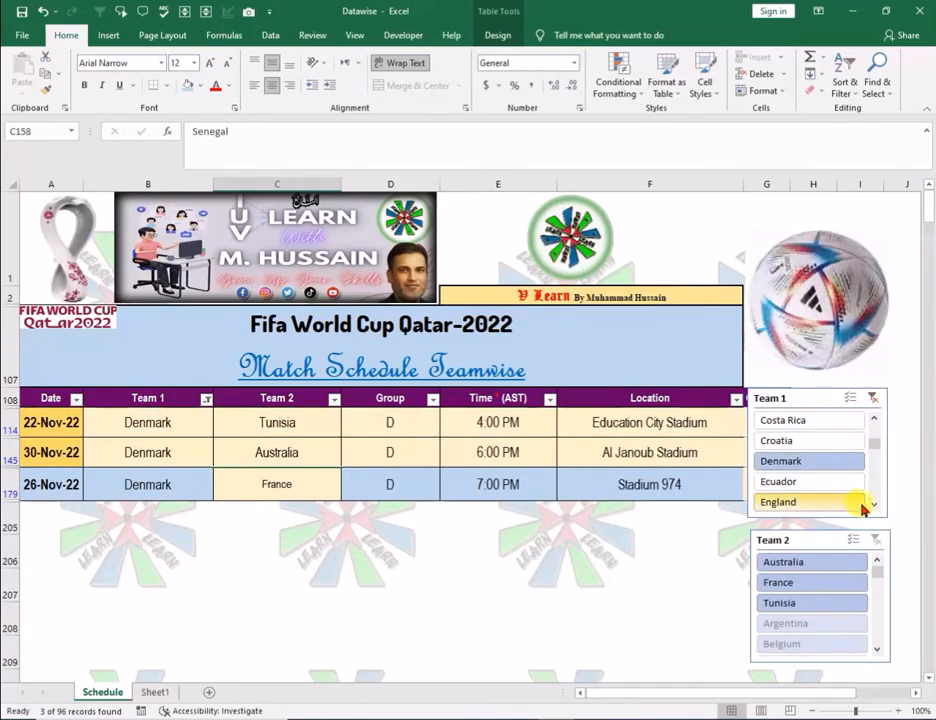
{"action": "scroll", "coordinate": [868, 504], "scroll_direction": "down", "scroll_amount": 3}
{"action": "left_click", "coordinate": [806, 464]}
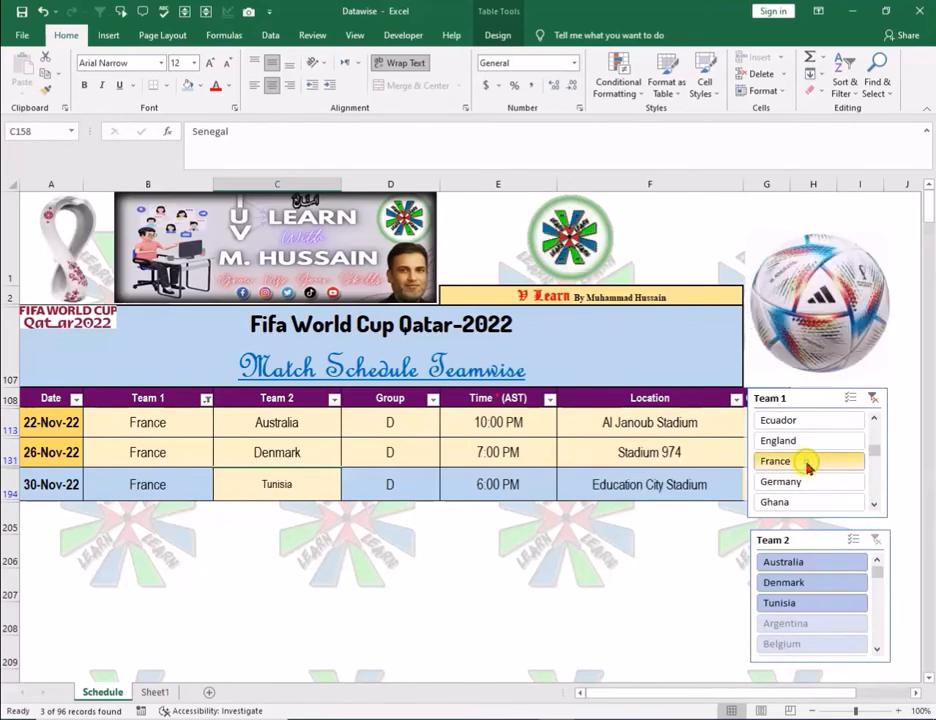
{"action": "left_click", "coordinate": [806, 483]}
{"action": "left_click", "coordinate": [802, 504]}
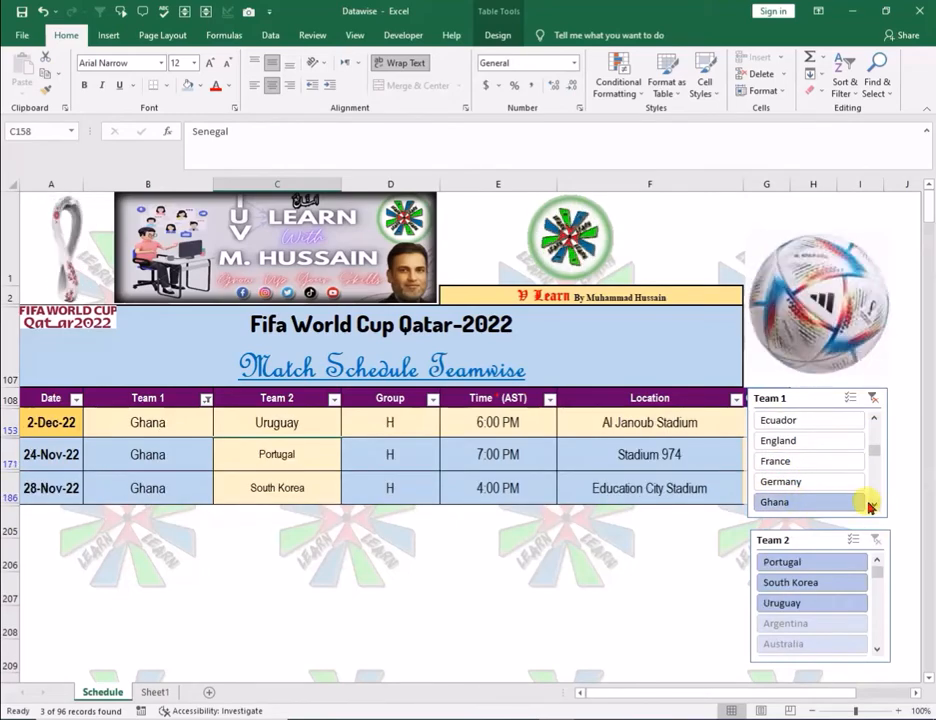
- Check the matches of Poland and Portugal by filtering the Team 1 slicer to one team at a time
{"action": "scroll", "coordinate": [870, 506], "scroll_direction": "down", "scroll_amount": 4}
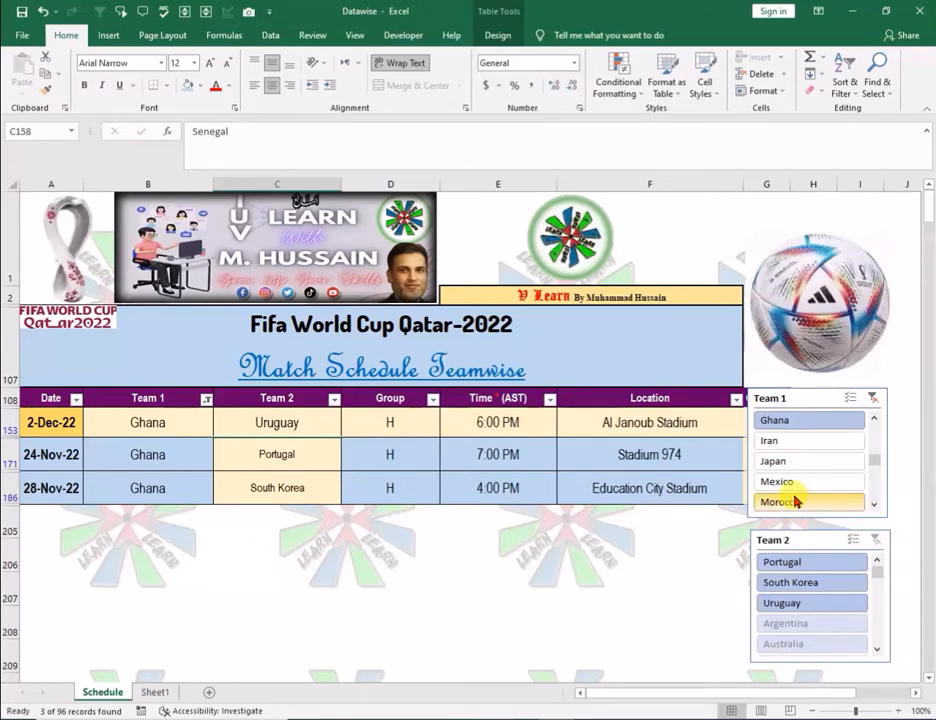
{"action": "left_click", "coordinate": [871, 507]}
{"action": "left_click", "coordinate": [871, 507]}
{"action": "left_click", "coordinate": [792, 481]}
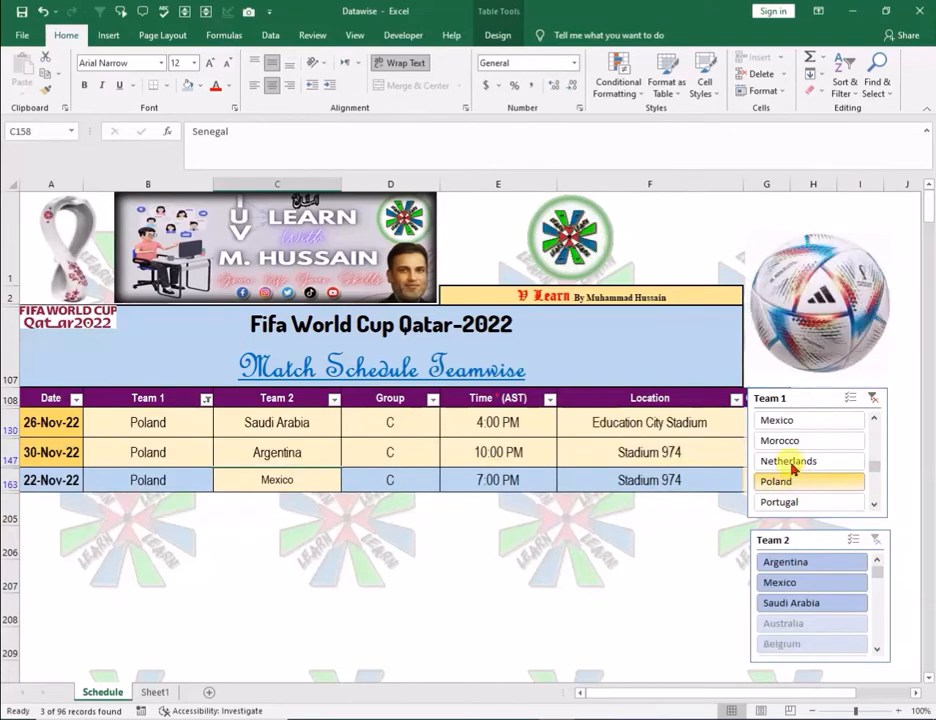
{"action": "left_click", "coordinate": [830, 502]}
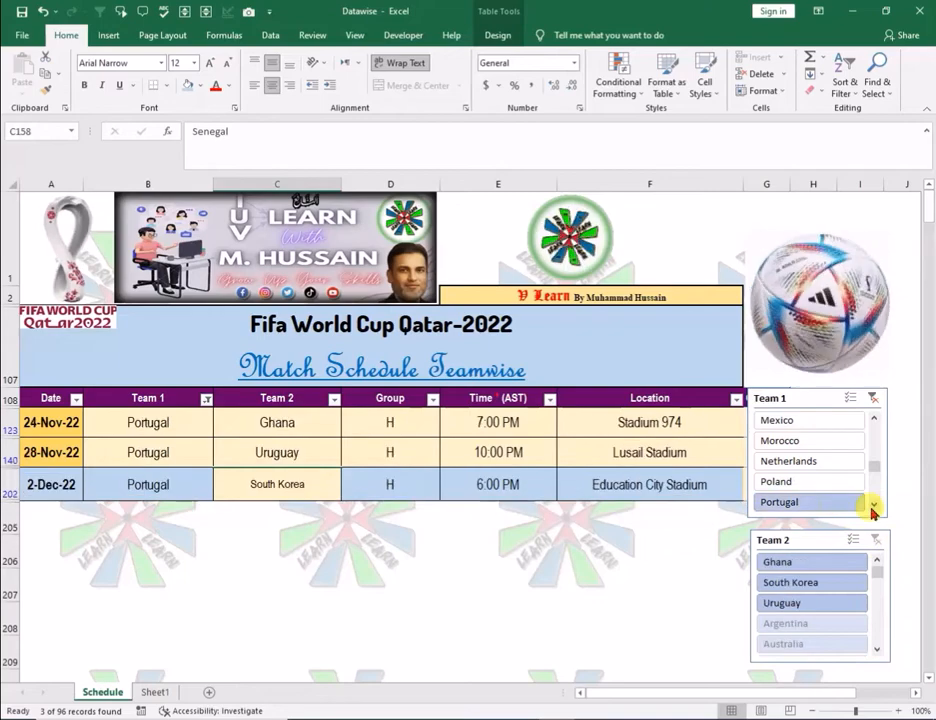
- Review the Qatar, Saudi Arabia and Senegal fixtures by filtering the Team 1 slicer to each team in turn
{"action": "left_click", "coordinate": [871, 505]}
{"action": "left_click", "coordinate": [871, 505]}
{"action": "left_click", "coordinate": [871, 505]}
{"action": "left_click", "coordinate": [806, 465]}
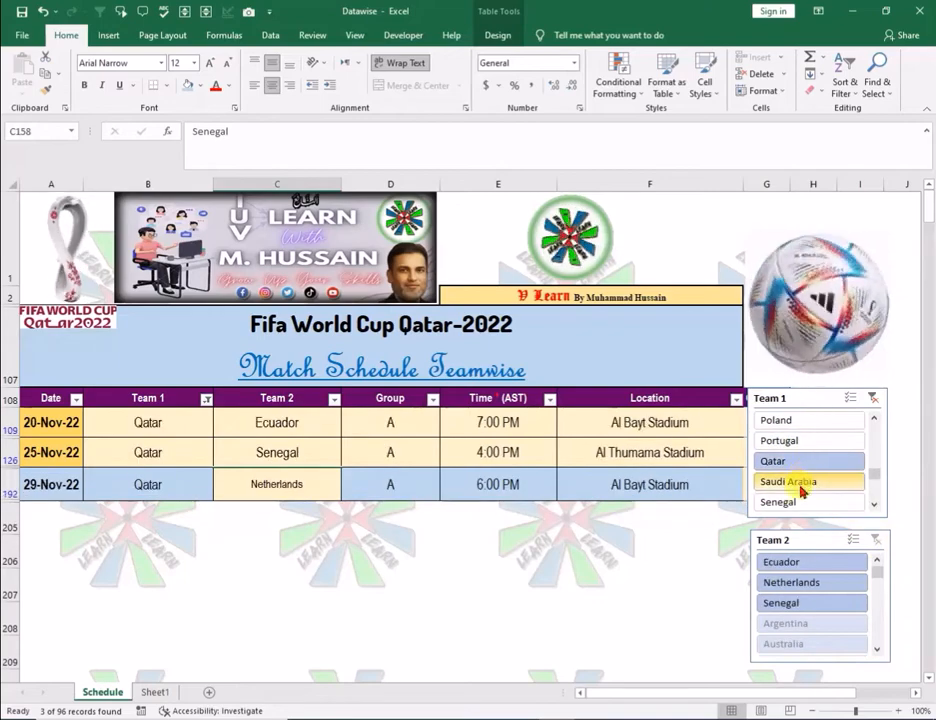
{"action": "left_click", "coordinate": [801, 485]}
{"action": "left_click", "coordinate": [800, 503]}
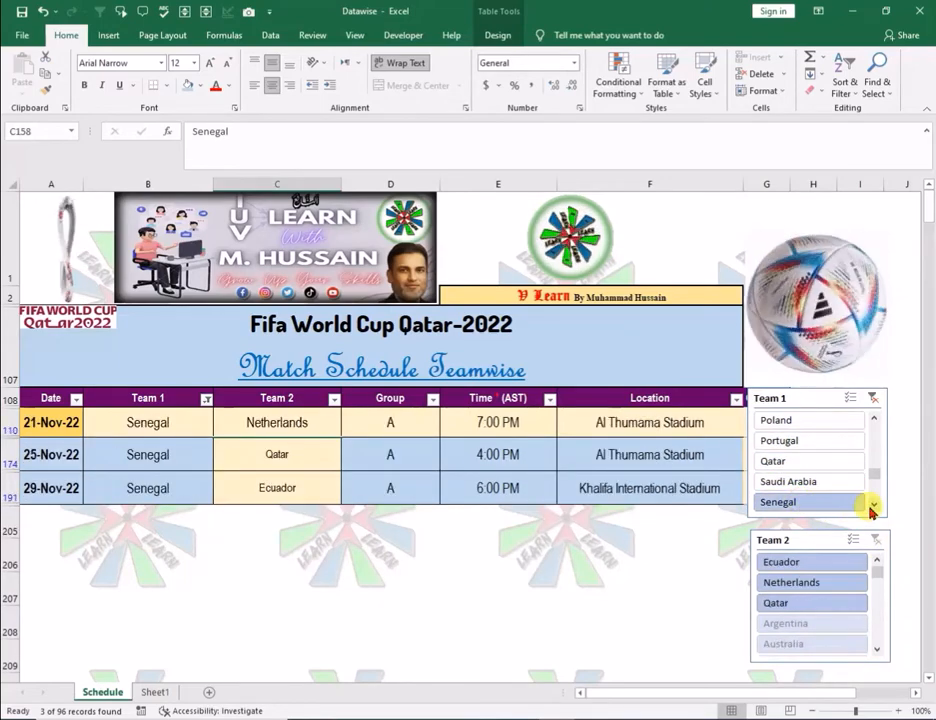
- Check the matches of Serbia, South Korea, Spain and Switzerland by filtering the Team 1 slicer to each team in turn
{"action": "left_click", "coordinate": [871, 505]}
{"action": "left_click", "coordinate": [871, 505]}
{"action": "left_click", "coordinate": [871, 505]}
{"action": "left_click", "coordinate": [871, 505]}
{"action": "left_click", "coordinate": [800, 441]}
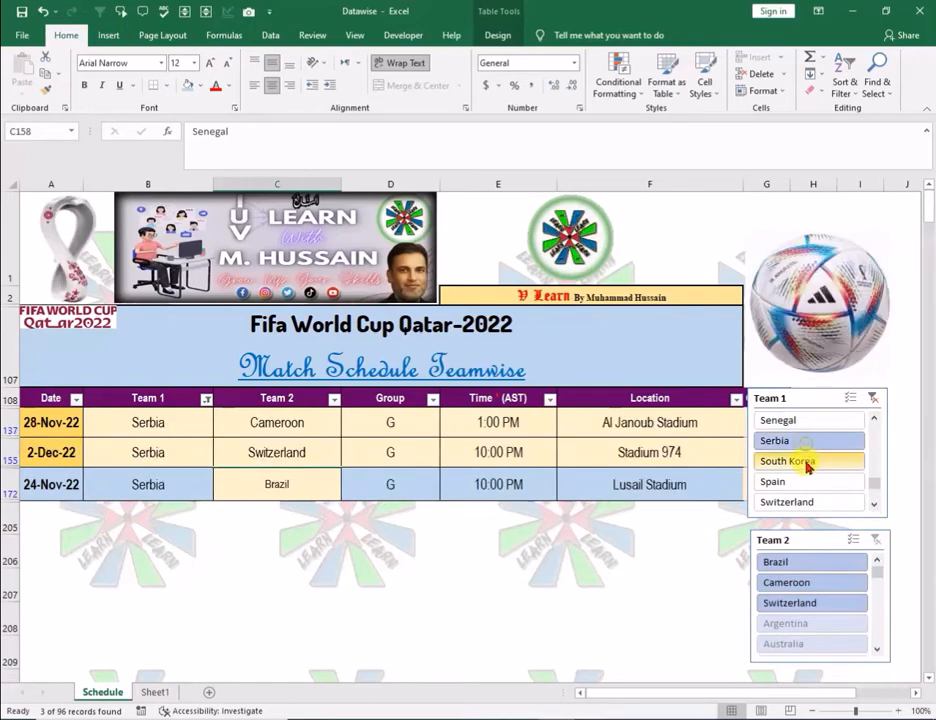
{"action": "left_click", "coordinate": [806, 465]}
{"action": "left_click", "coordinate": [806, 481]}
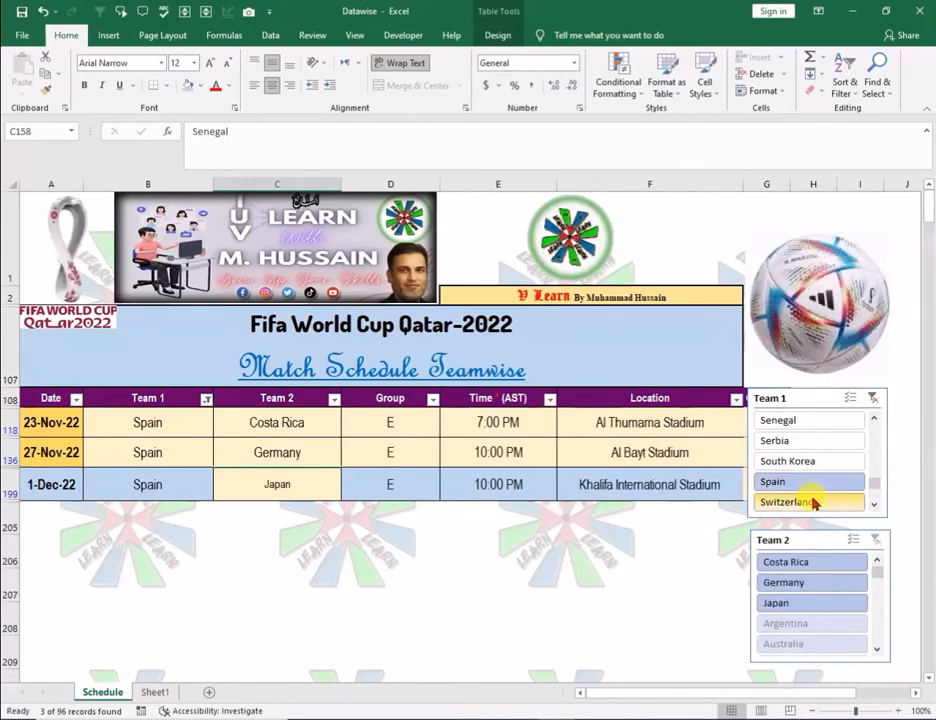
{"action": "left_click", "coordinate": [840, 502]}
- Check the remaining teams by filtering the Team 1 slicer to Tunisia, Uruguay, USA and finally Wales
{"action": "left_click", "coordinate": [872, 505]}
{"action": "left_click", "coordinate": [872, 505]}
{"action": "left_click", "coordinate": [872, 505]}
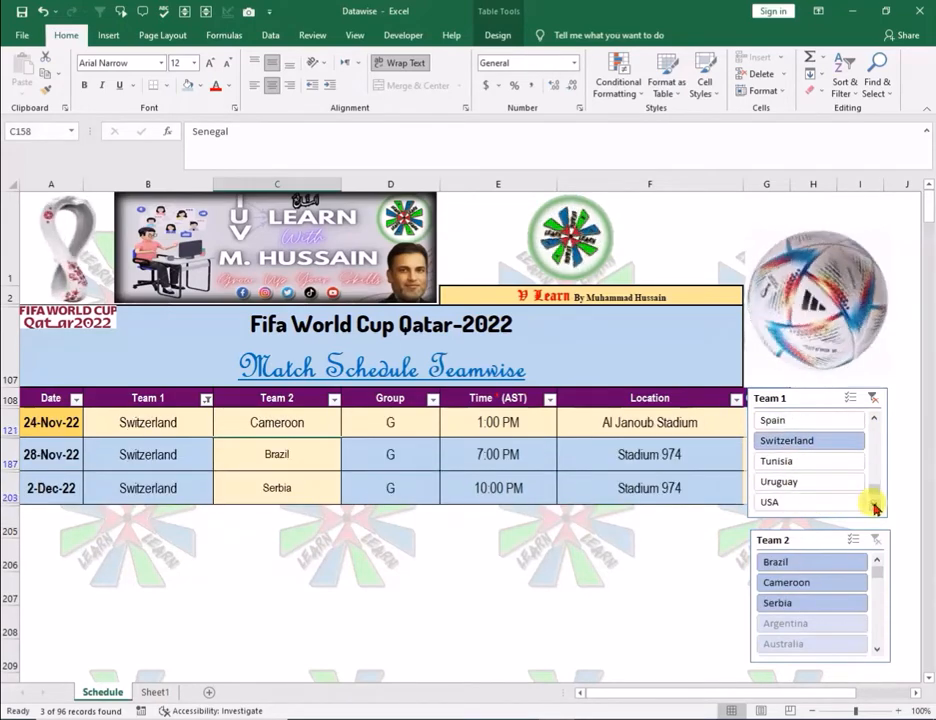
{"action": "left_click", "coordinate": [872, 505]}
{"action": "left_click", "coordinate": [818, 441]}
{"action": "left_click", "coordinate": [818, 464]}
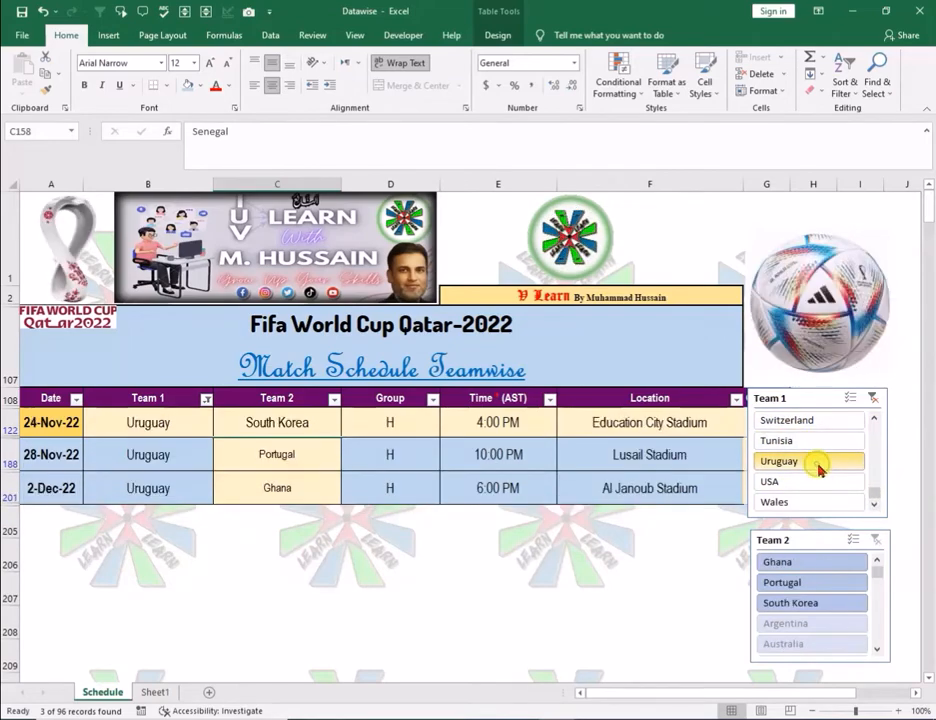
{"action": "left_click", "coordinate": [810, 485]}
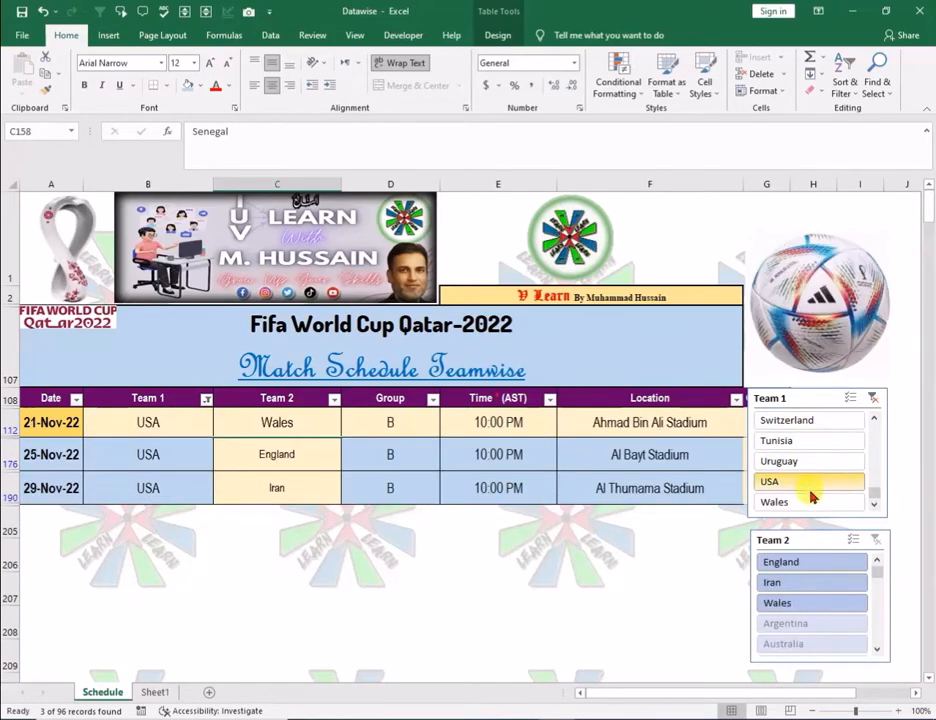
{"action": "left_click", "coordinate": [810, 502]}
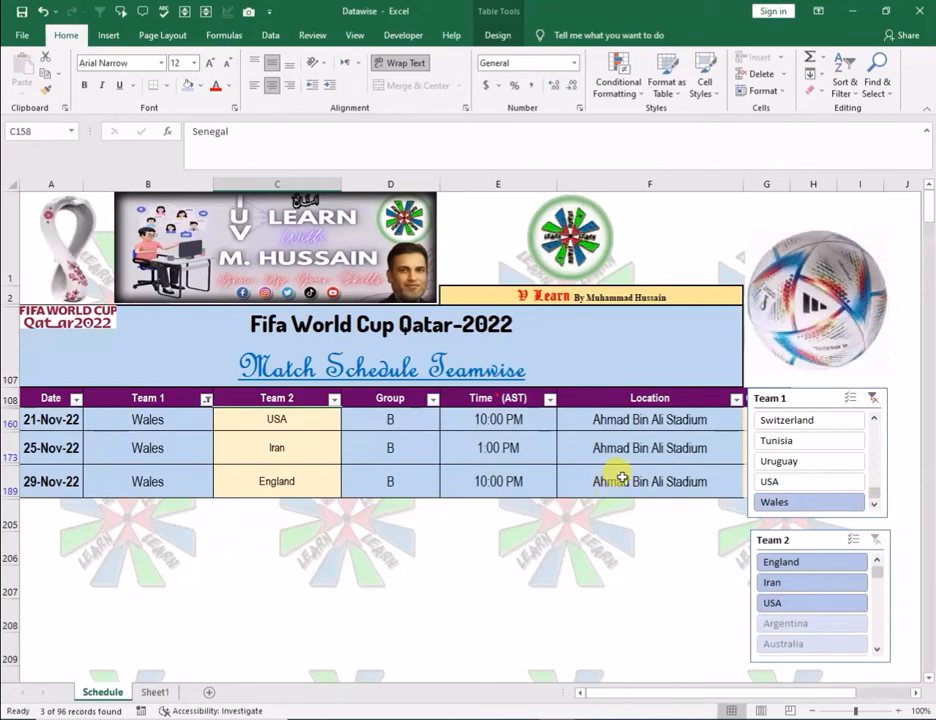